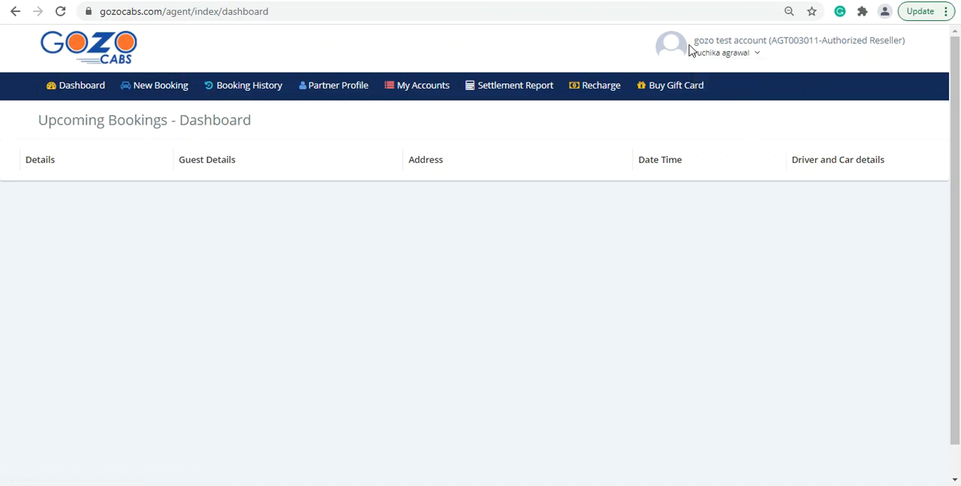
Start a one-way trip quote from Delhi to Agra, Uttar Pradesh.
mouse_move(698, 41)
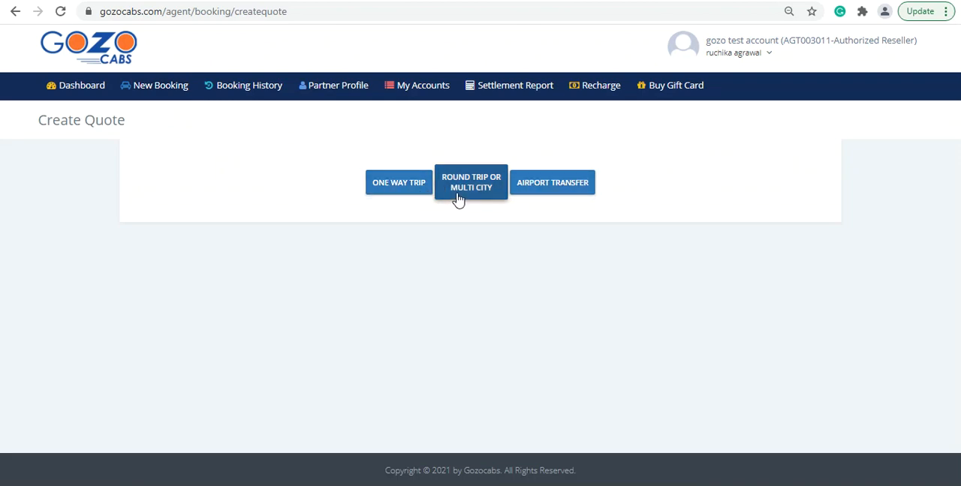
left_click(398, 187)
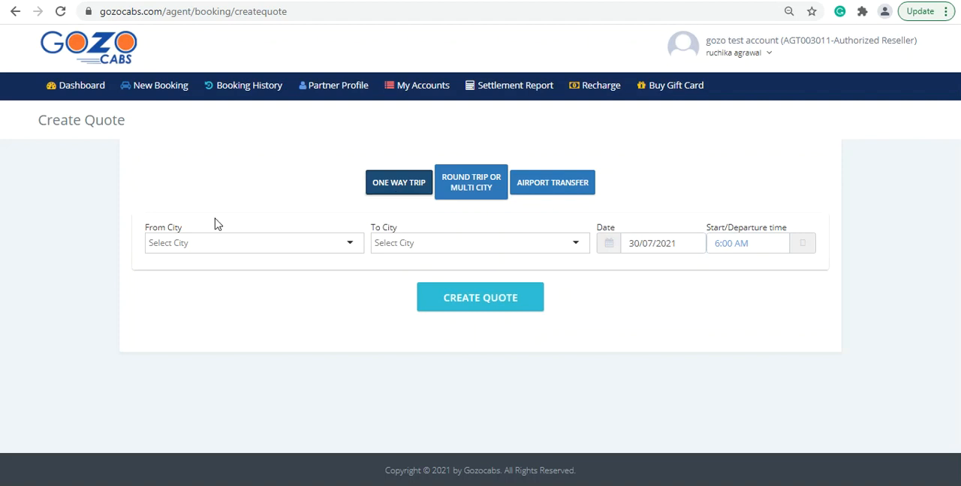
left_click(214, 242)
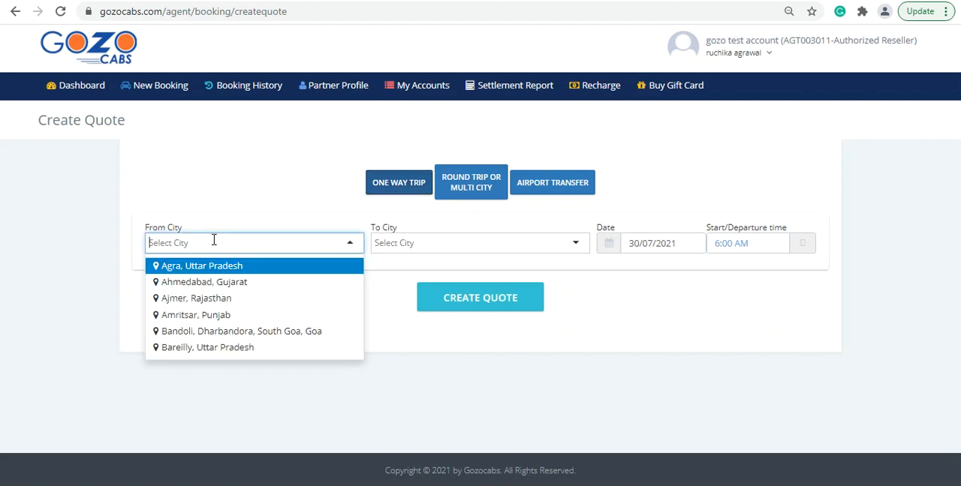
type("delhi")
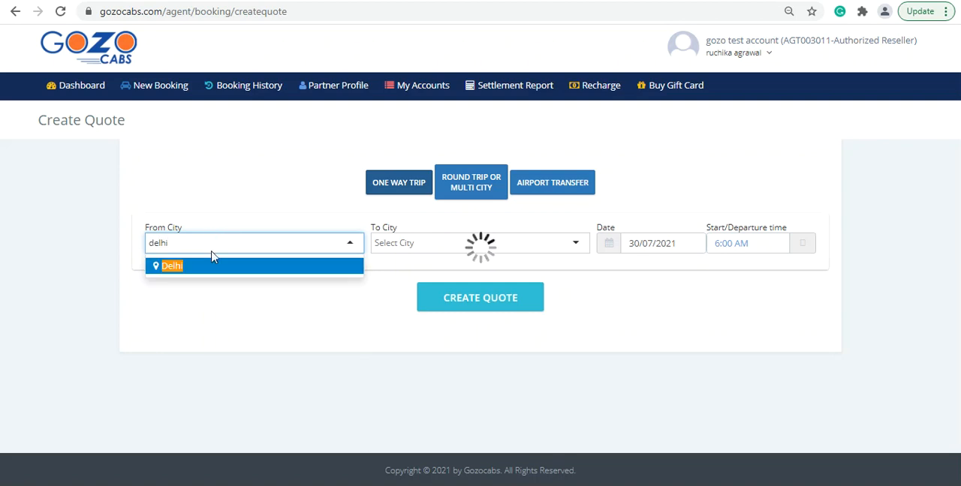
left_click(215, 266)
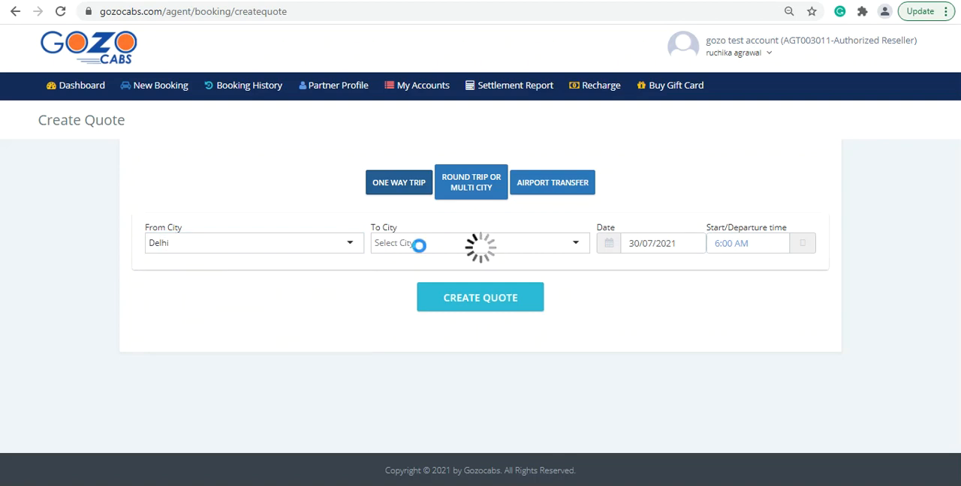
left_click(421, 245)
type("agra")
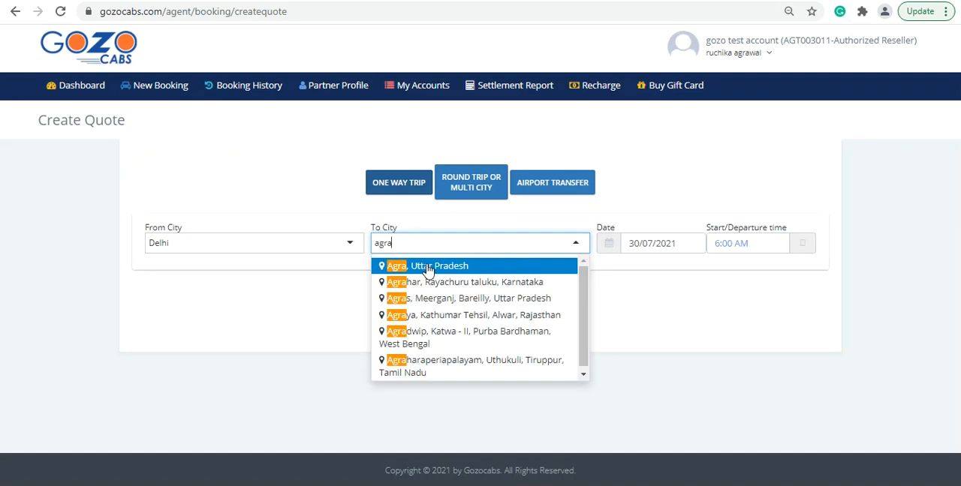
left_click(428, 265)
Set the departure to 30/08/2021 at 7:00 AM and create the quote.
left_click(689, 247)
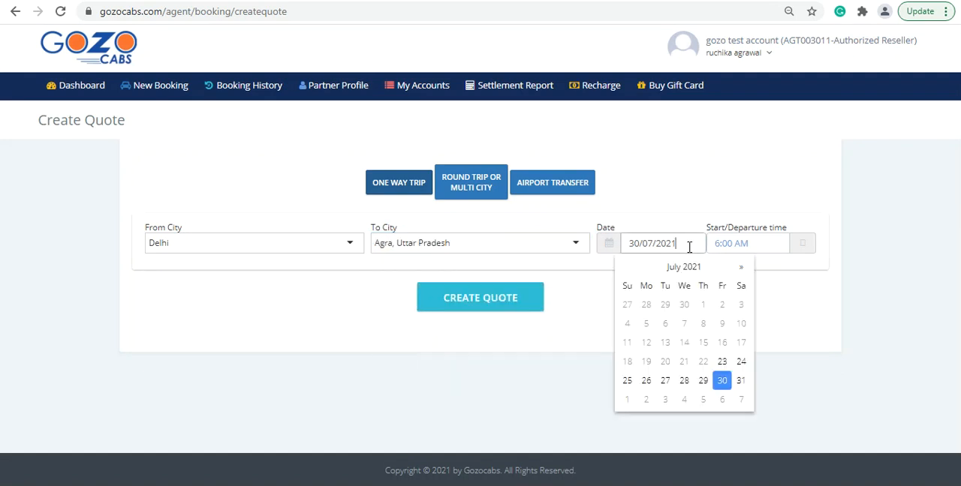
left_click(741, 268)
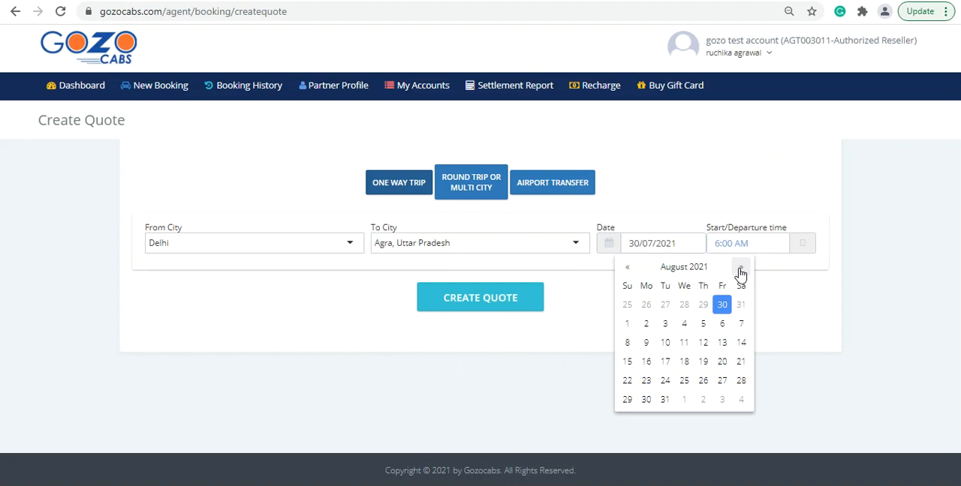
left_click(646, 399)
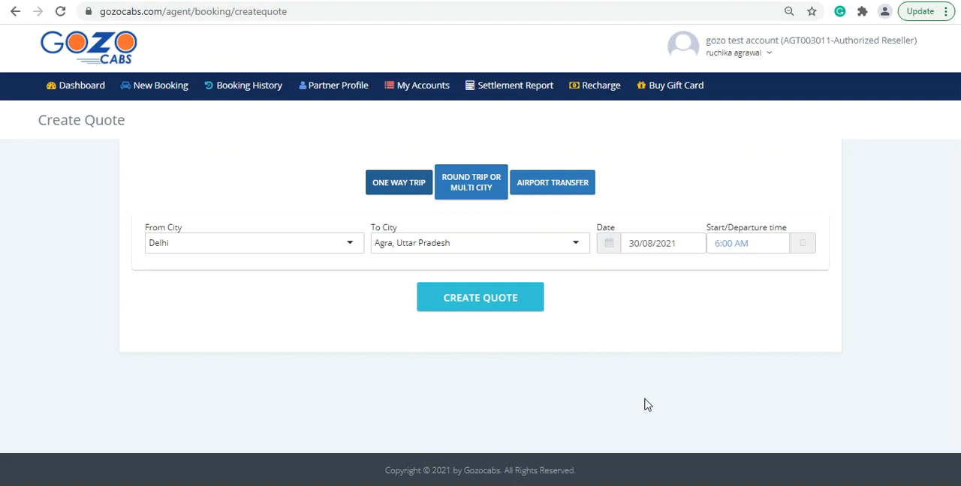
left_click(805, 248)
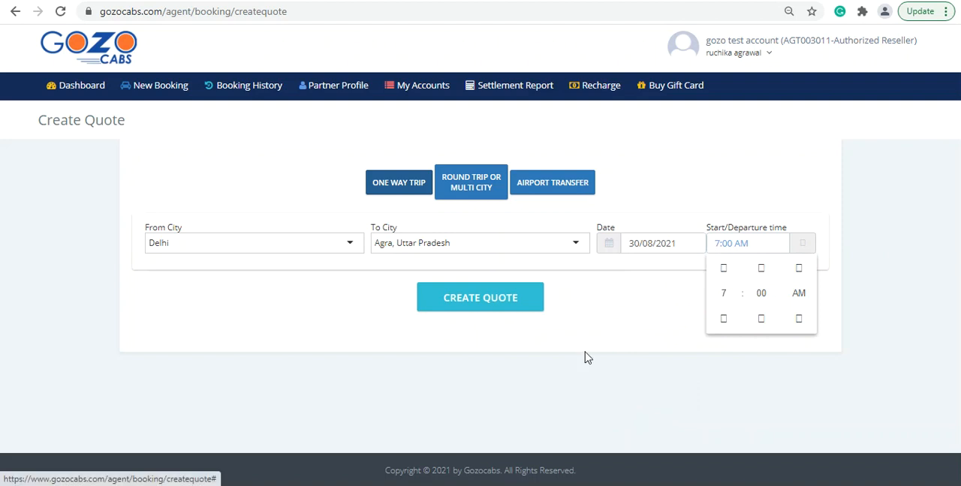
left_click(611, 354)
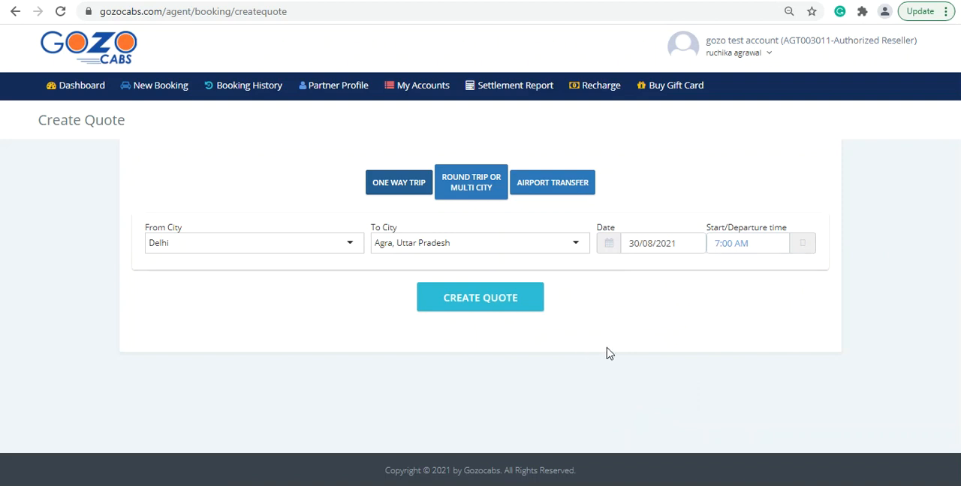
left_click(485, 304)
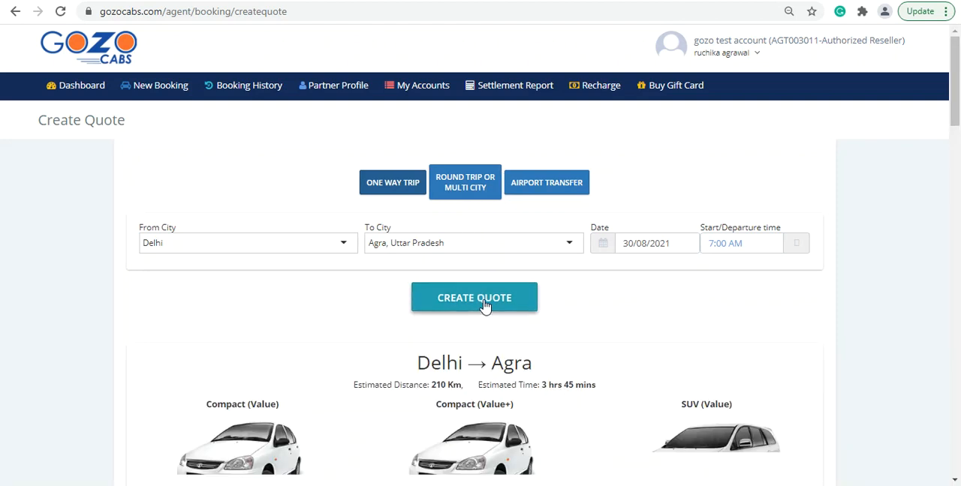
Examine the quoted vehicle categories, comparing their fares, inclusions and model types, including the Assured Dzire and Assured Innova.
left_click_drag(955, 84, 954, 150)
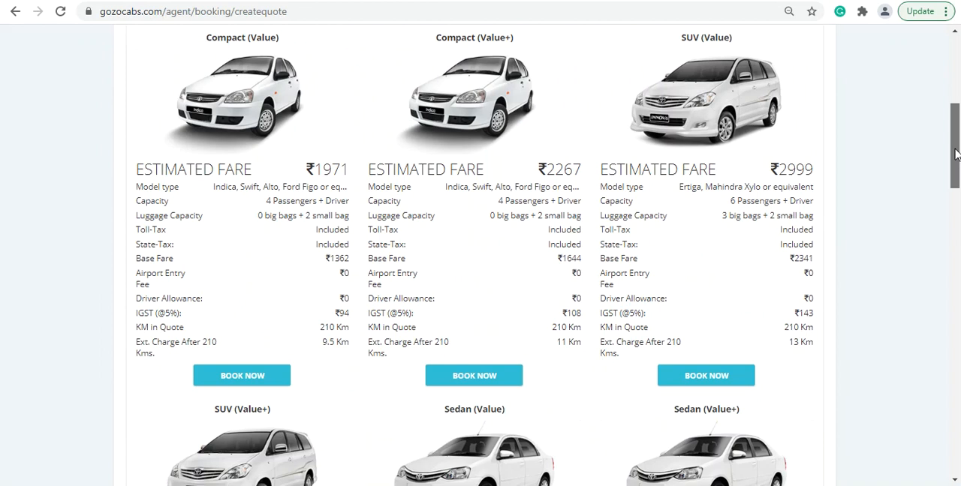
mouse_move(955, 156)
left_mouse_down()
mouse_move(957, 407)
mouse_move(958, 79)
mouse_move(958, 152)
left_mouse_up()
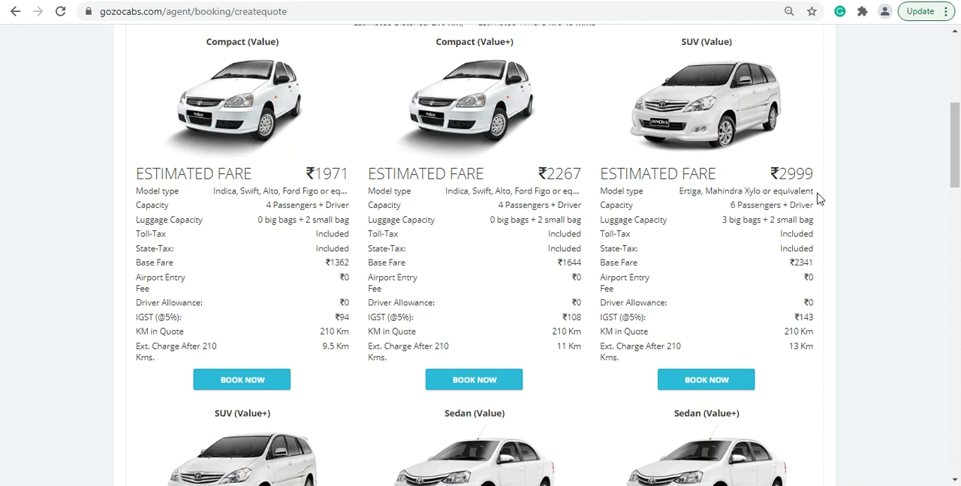
scroll(781, 208, "down", 3)
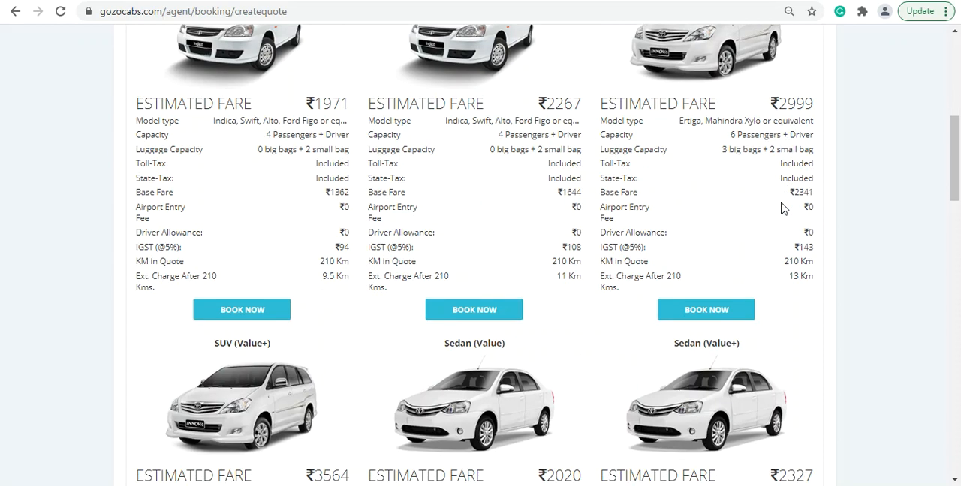
scroll(777, 210, "down", 3)
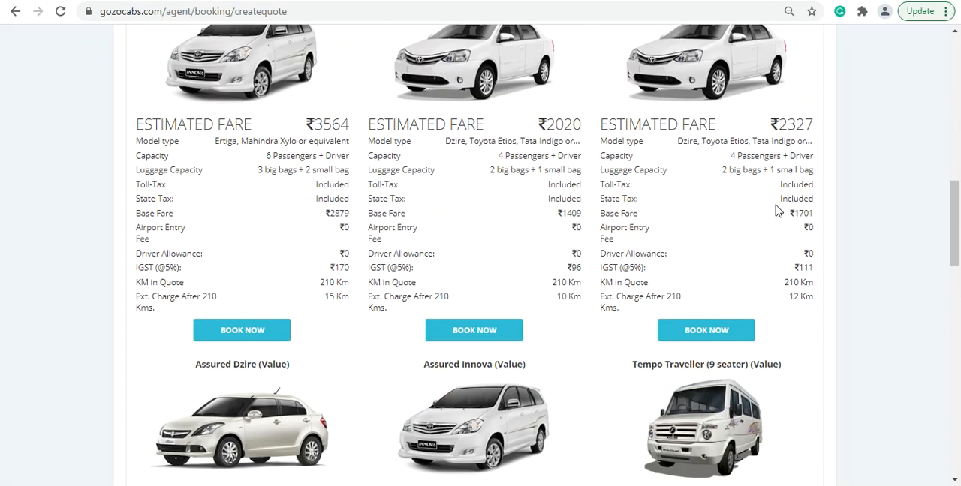
scroll(778, 210, "down", 3)
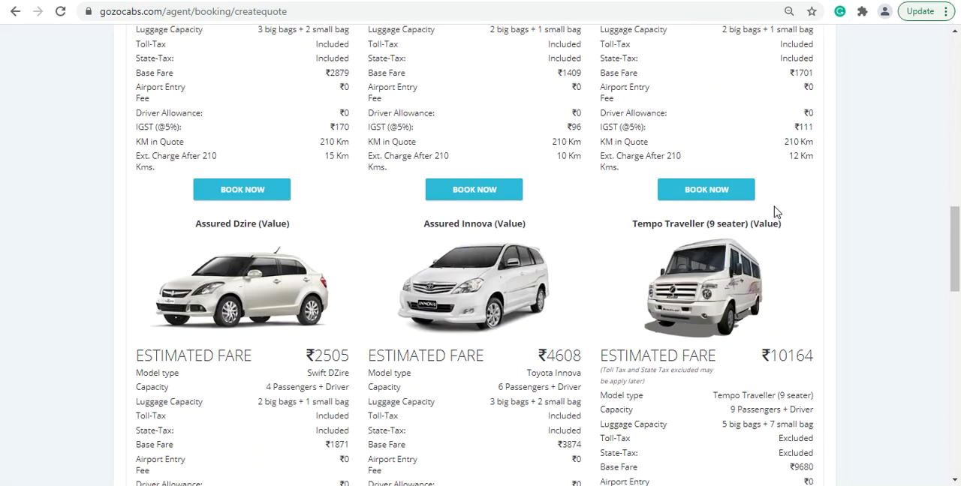
left_click_drag(197, 156, 287, 160)
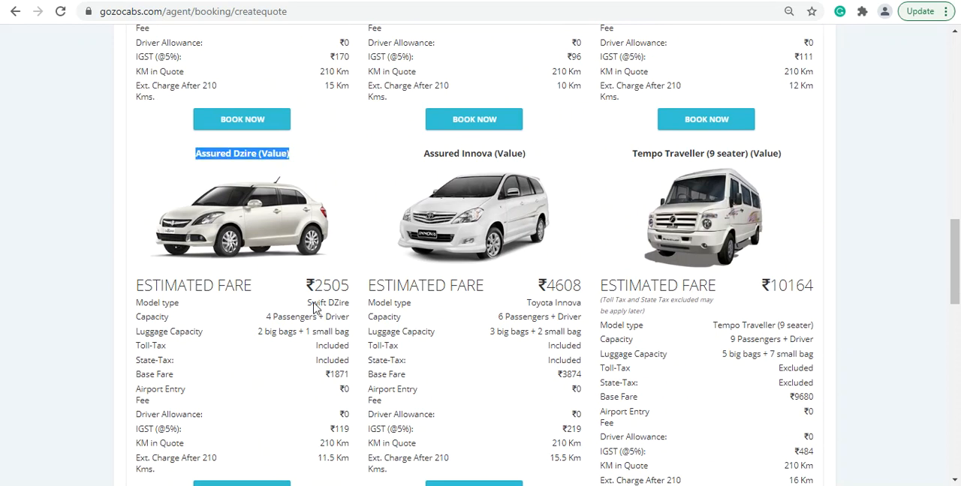
left_click_drag(313, 304, 349, 306)
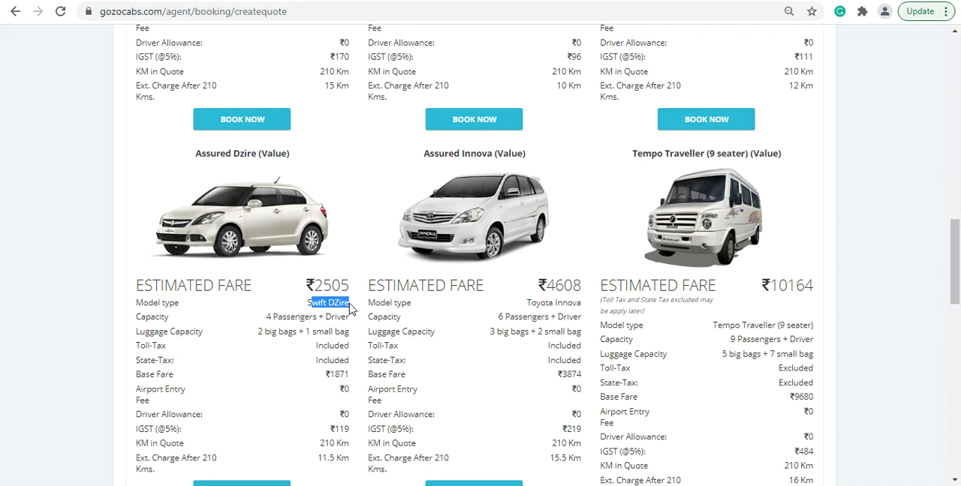
left_click_drag(430, 155, 528, 156)
left_click_drag(532, 308, 582, 309)
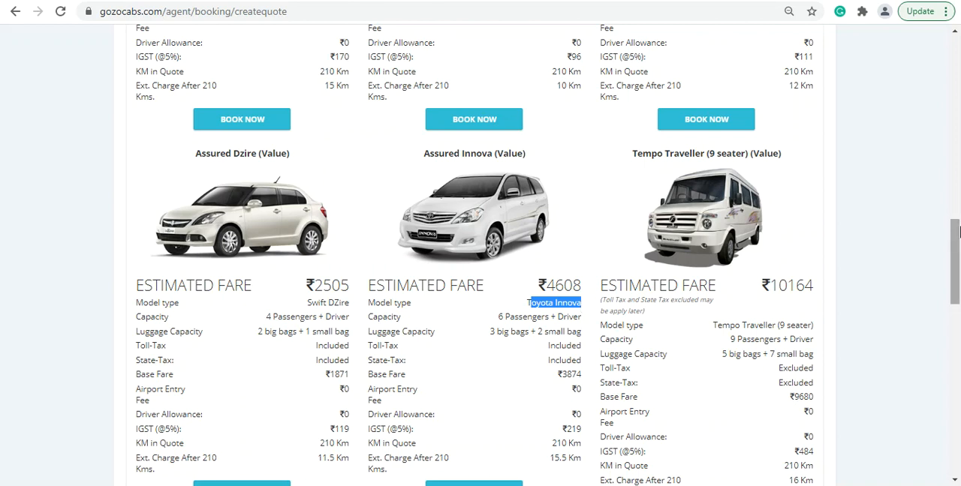
left_click_drag(955, 247, 957, 132)
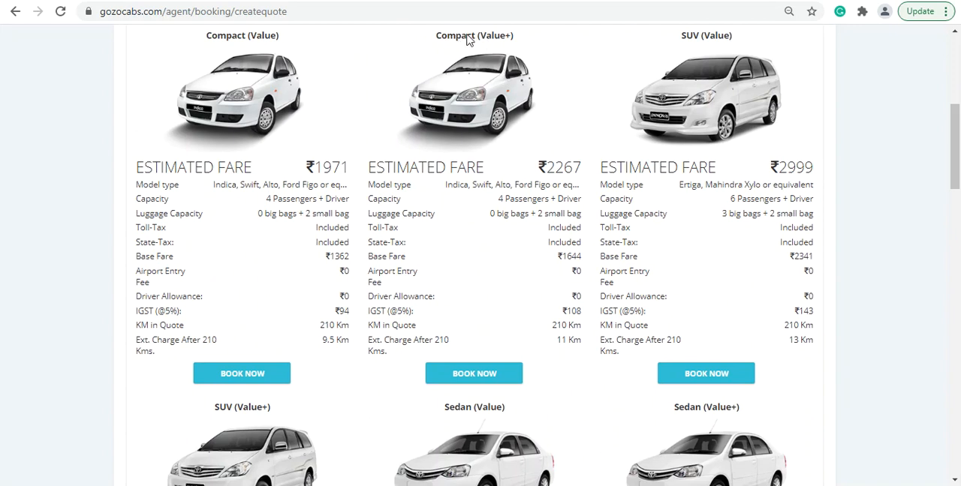
Book the Compact (Value+) cab and leave the alternate contact number in the traveller's information empty.
left_click(474, 374)
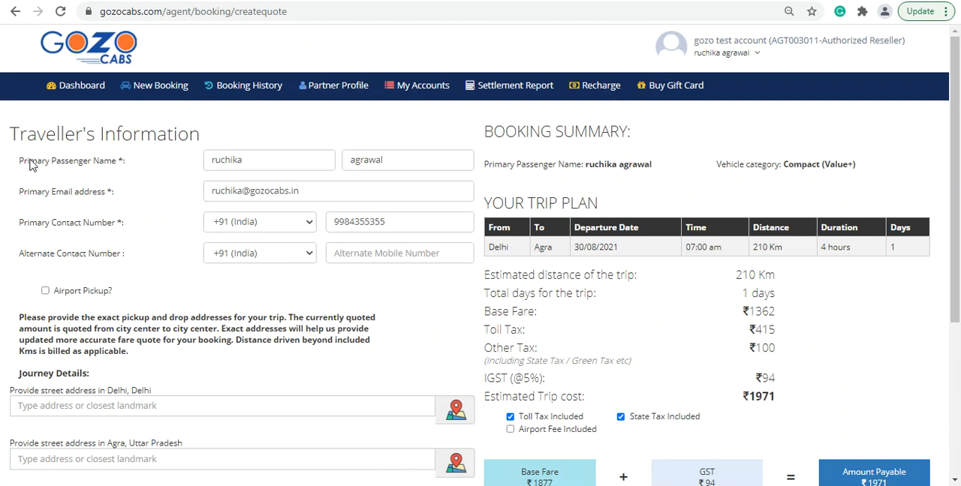
left_click(405, 253)
left_click(281, 290)
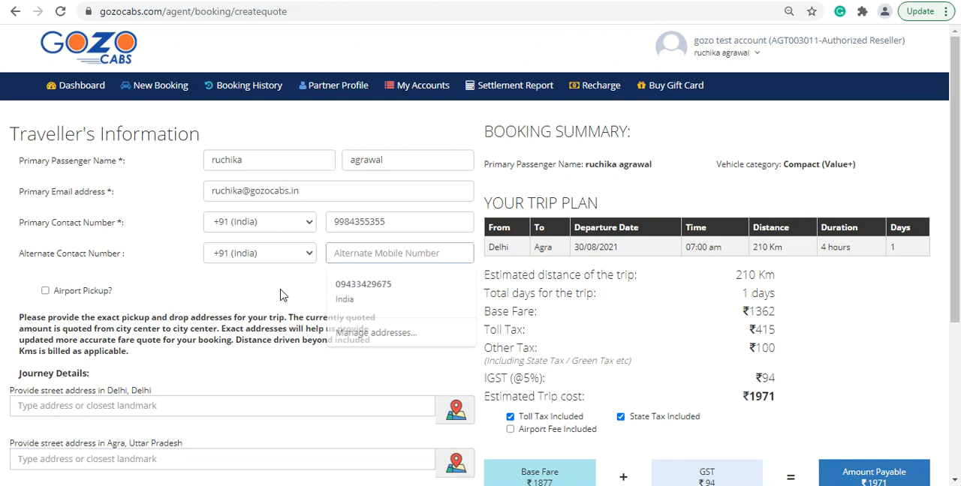
Set the Delhi pickup address to Defence Colony, New Delhi and the Agra drop address to Agra Fort, Rakabganj, choosing from the suggestions.
left_click_drag(956, 184, 957, 342)
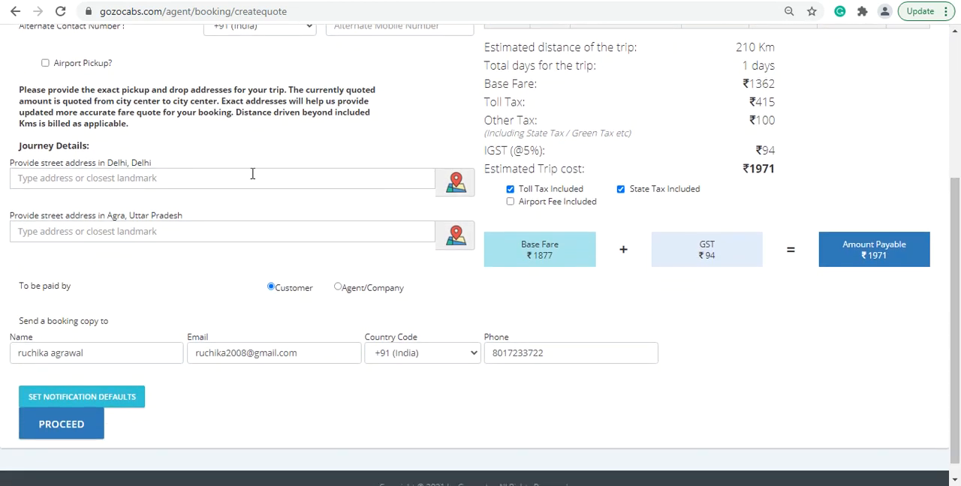
left_click(111, 180)
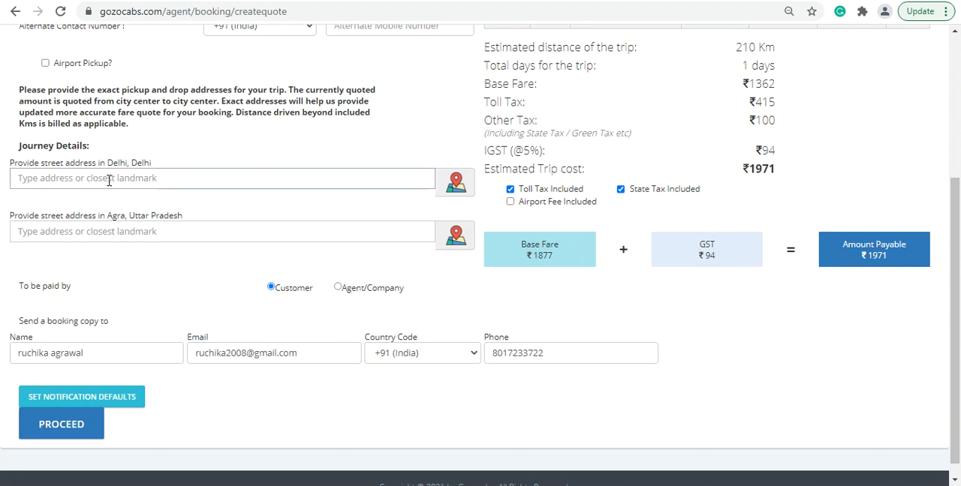
type("de")
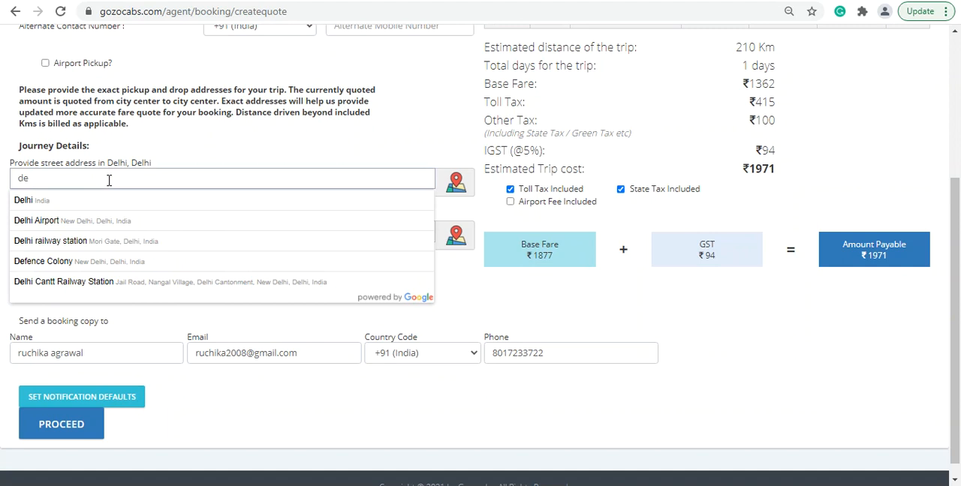
left_click(81, 261)
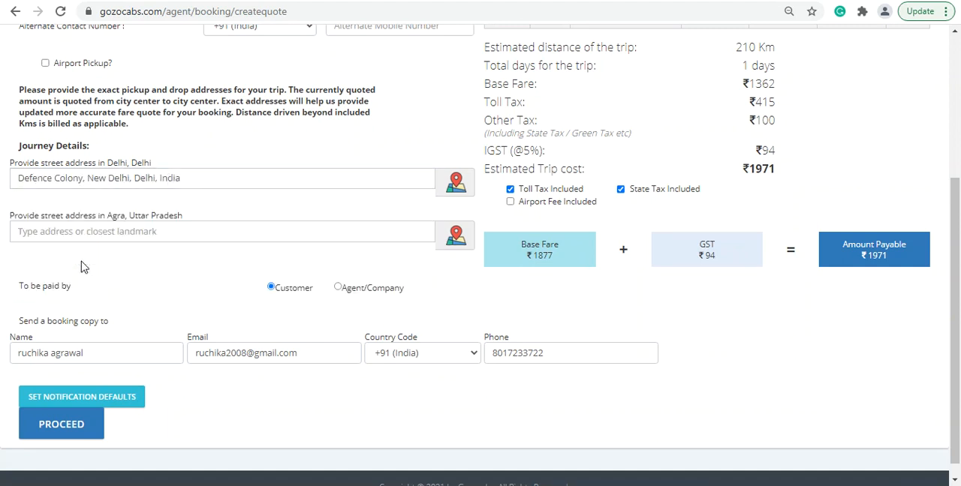
left_click(138, 232)
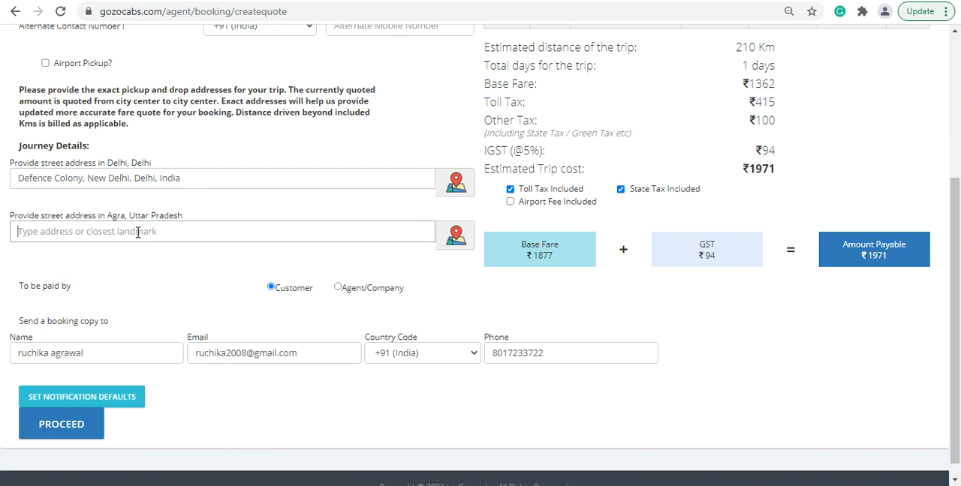
type("agr")
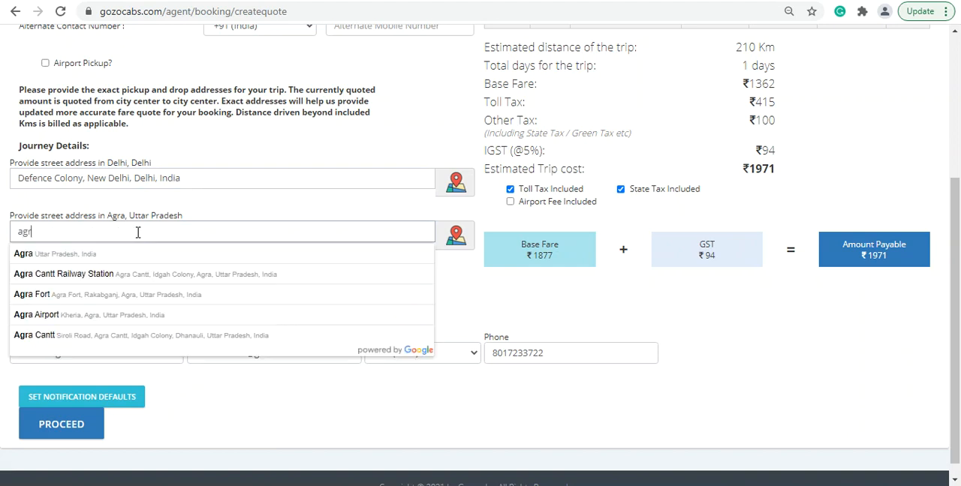
left_click(95, 300)
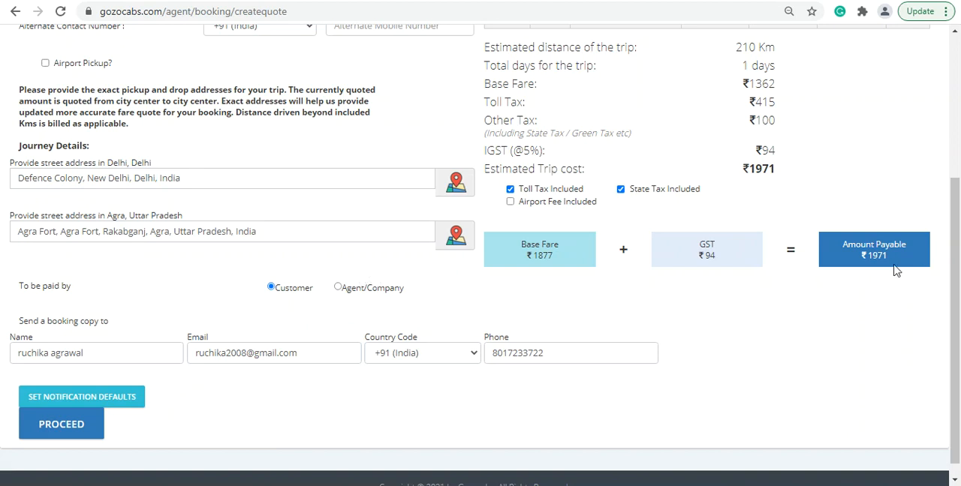
Review the booking's fare breakdown and try Agent/Company as the payer before returning the payment choice to Customer.
left_click_drag(952, 265, 953, 214)
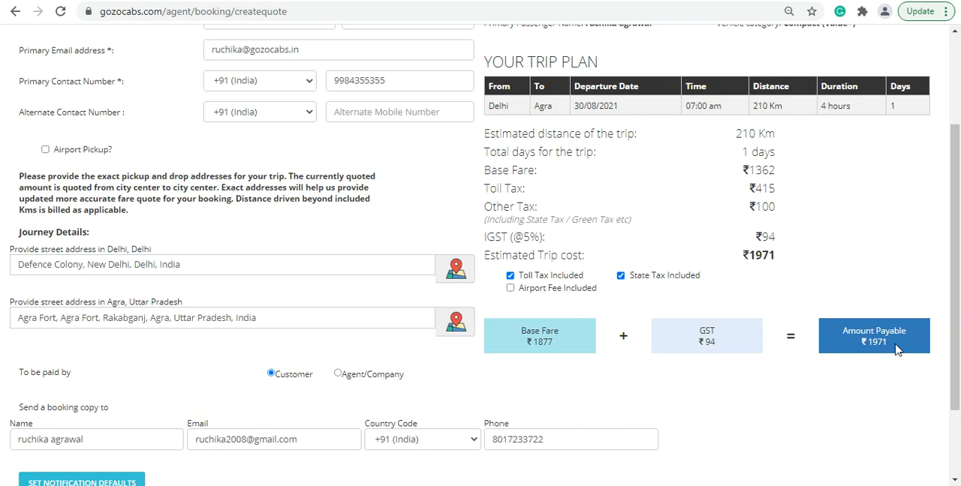
left_click_drag(957, 278, 958, 353)
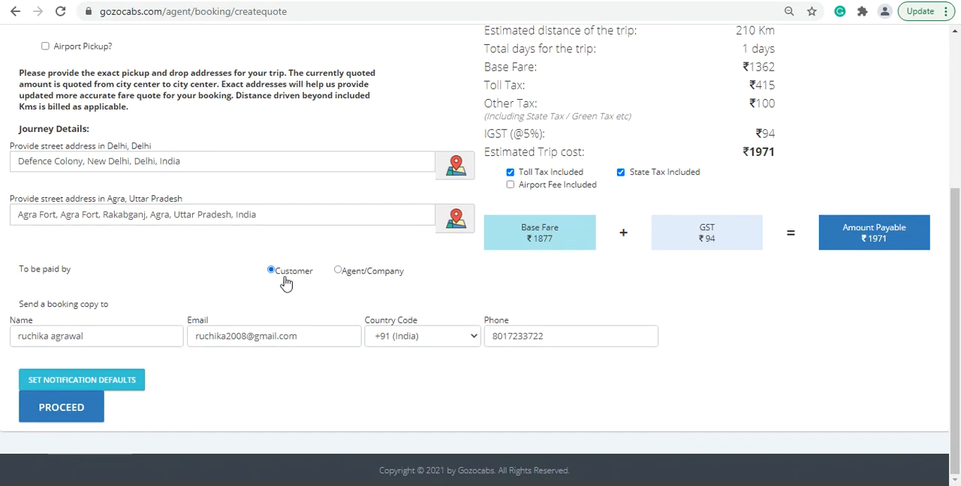
left_click(343, 273)
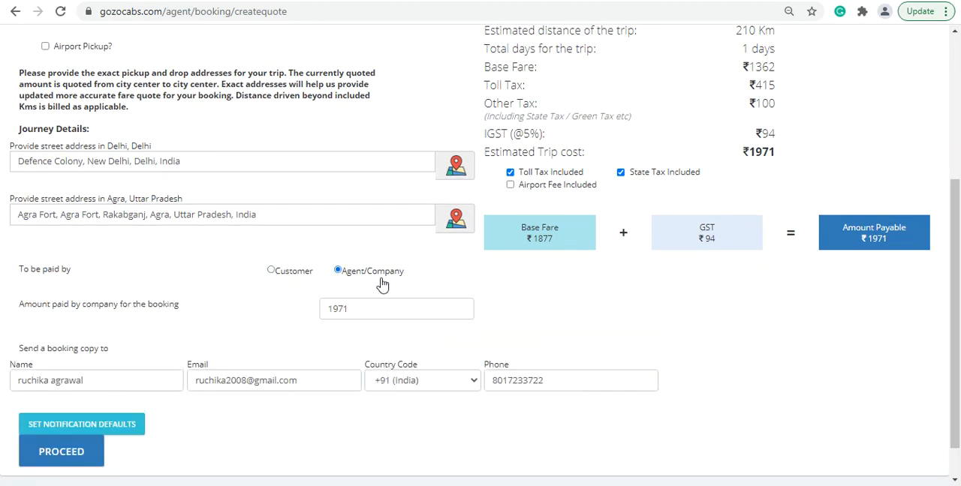
left_click(271, 272)
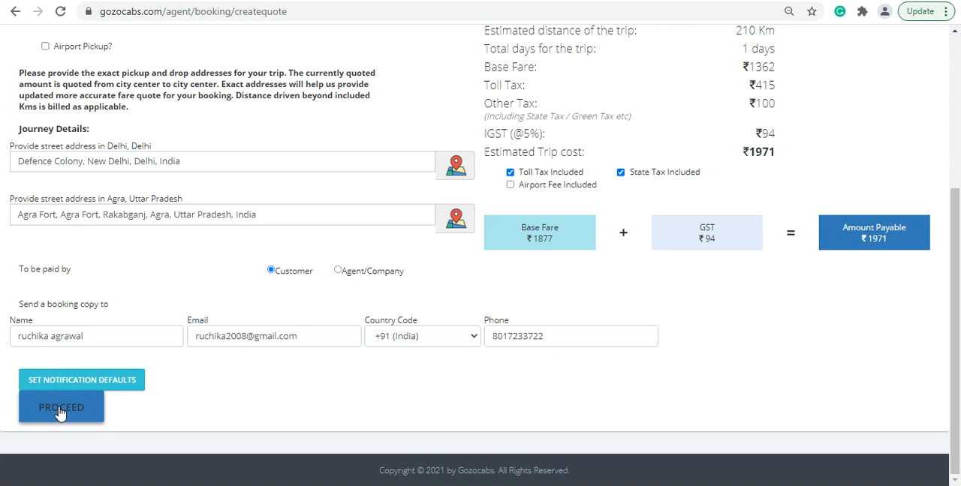
scroll(351, 333, "up", 3)
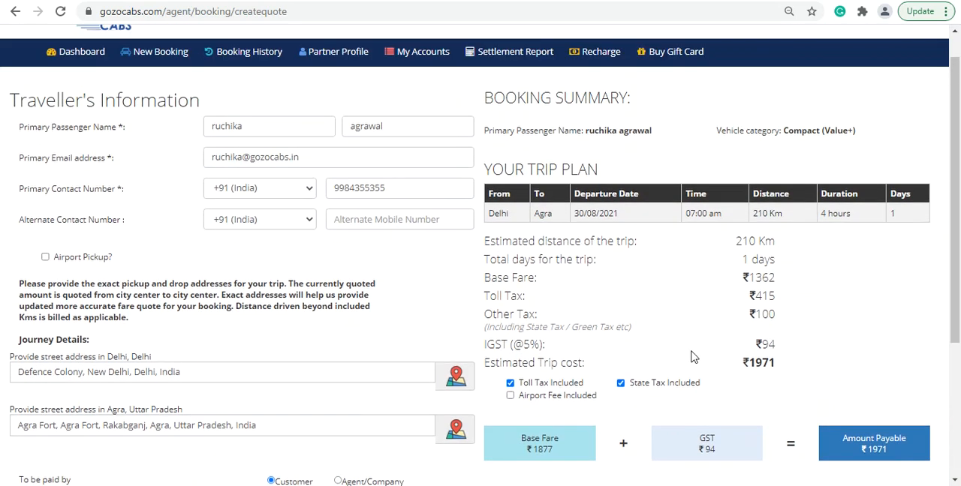
Proceed with the entered traveller and payment details and confirm the booking with the Gozo terms and conditions accepted.
scroll(693, 357, "down", 2)
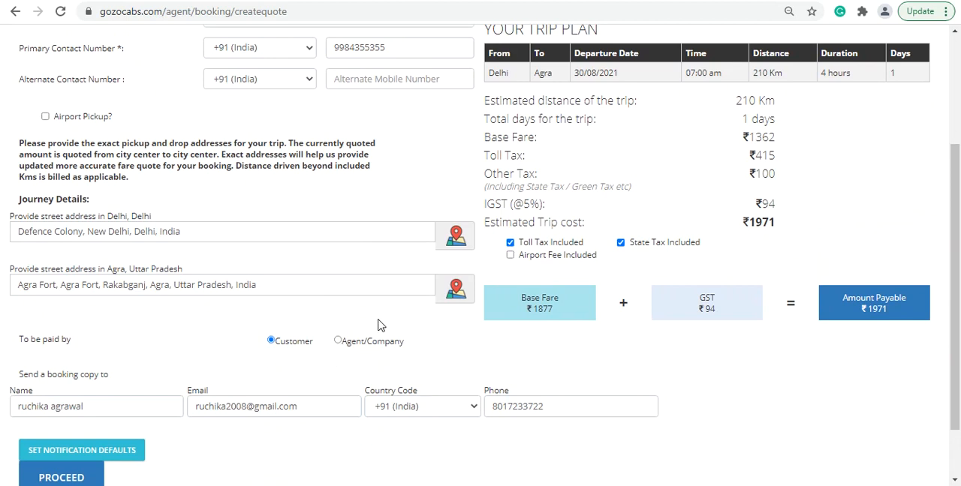
scroll(379, 325, "down", 2)
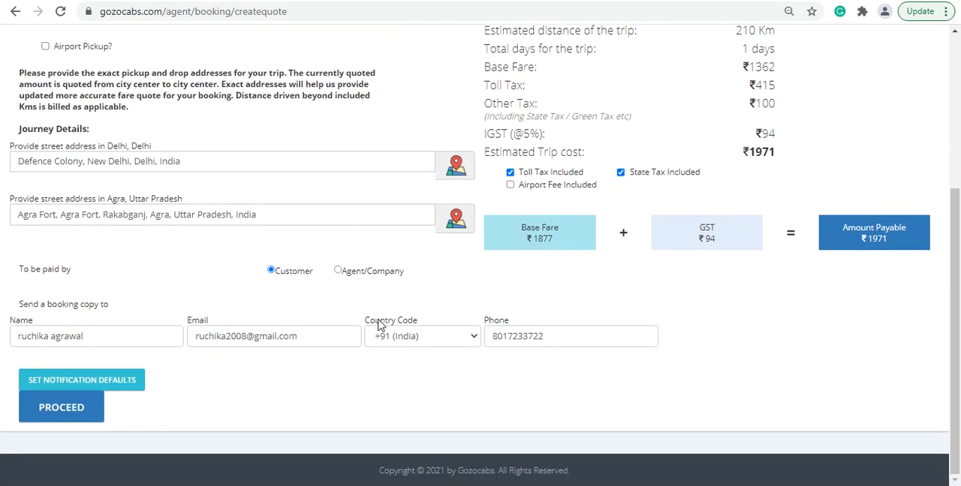
left_click(60, 409)
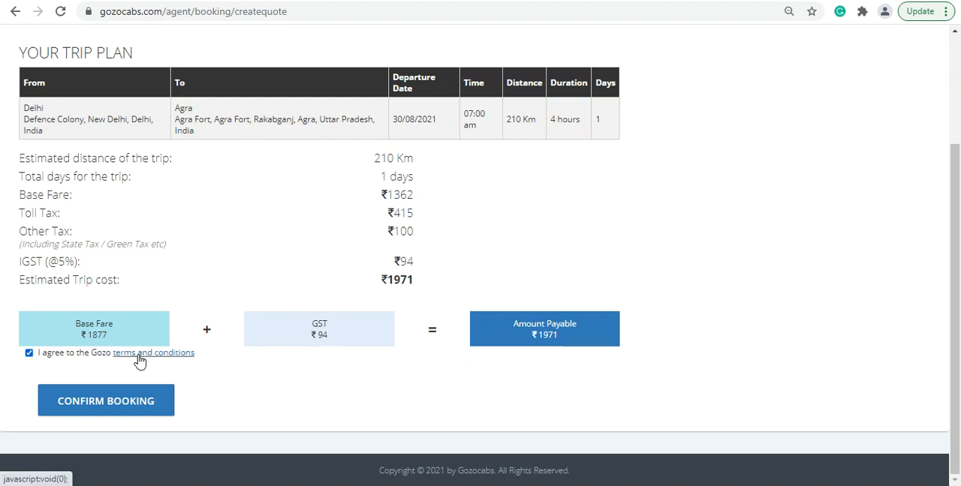
left_click(105, 406)
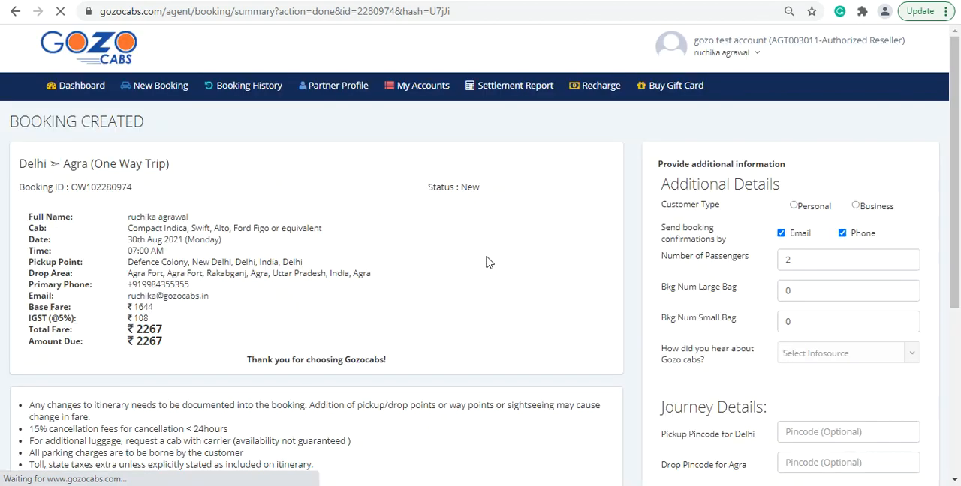
In the booking's additional details, set the customer type to Personal and the number of passengers to 3.
scroll(489, 246, "down", 1)
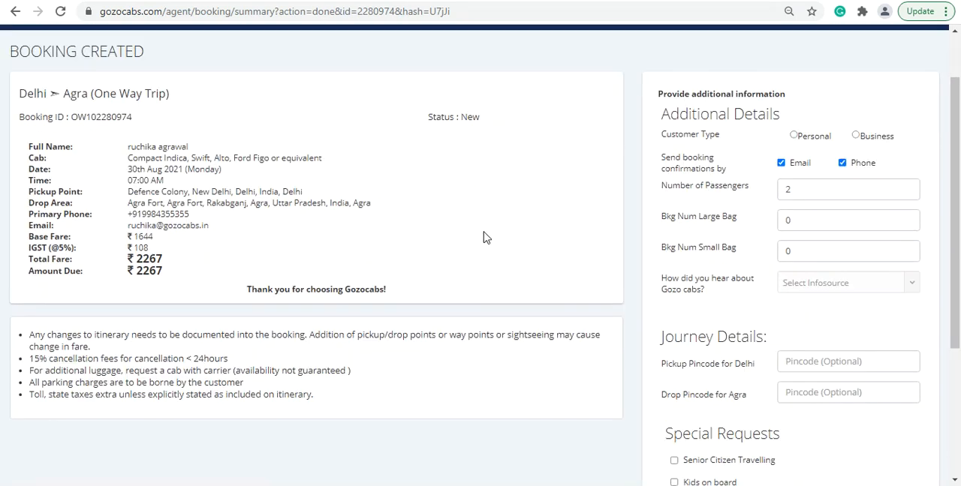
left_click(856, 135)
left_click(793, 136)
left_click_drag(956, 166, 956, 188)
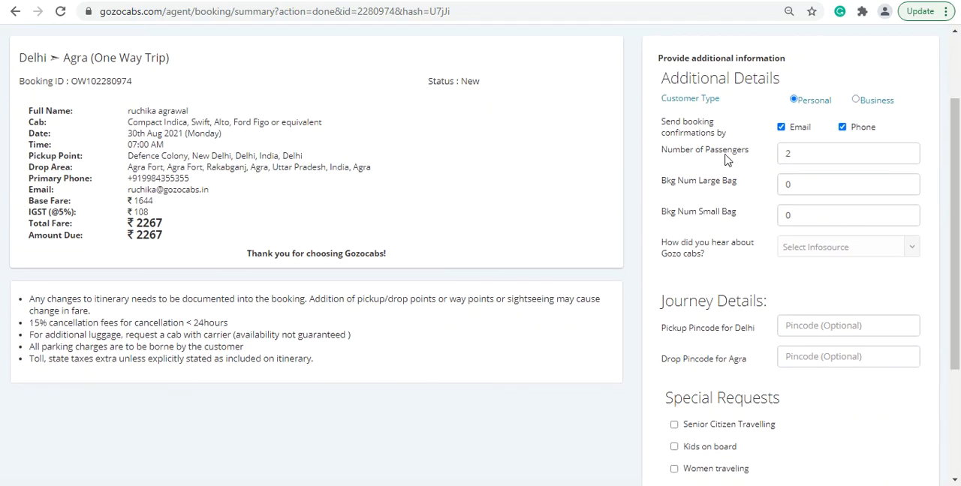
left_click_drag(797, 155, 779, 155)
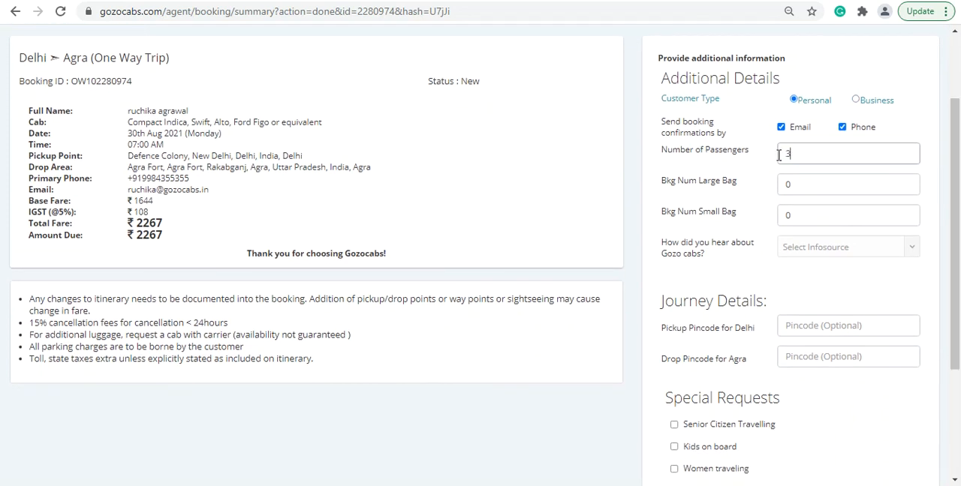
type("3")
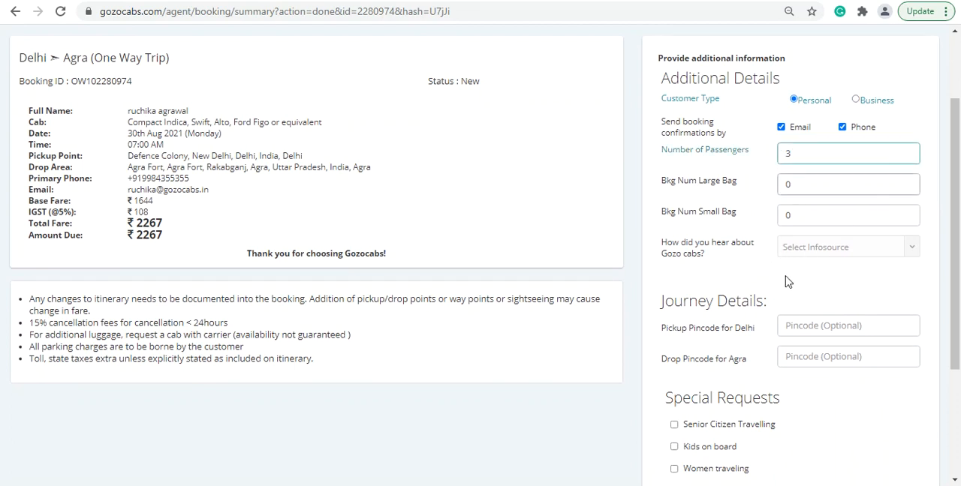
scroll(844, 276, "down", 1)
key("Tab")
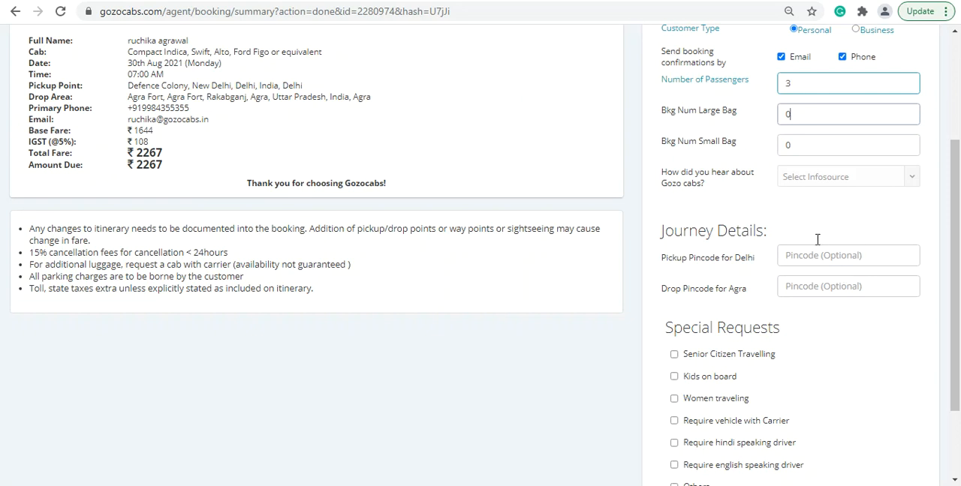
Enter 123456 as the postal pickup pincode for Delhi and 654321 as the drop pincode for Agra.
scroll(820, 244, "down", 1)
left_click(833, 188)
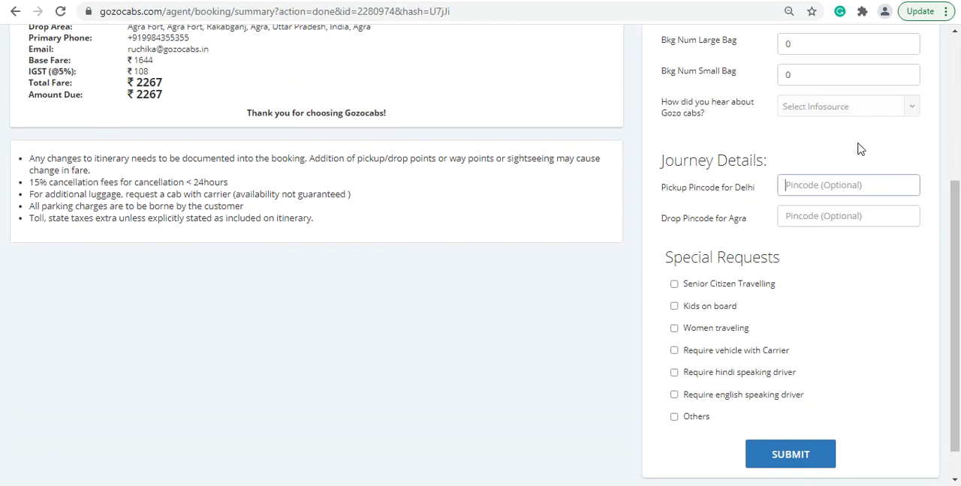
type("123456")
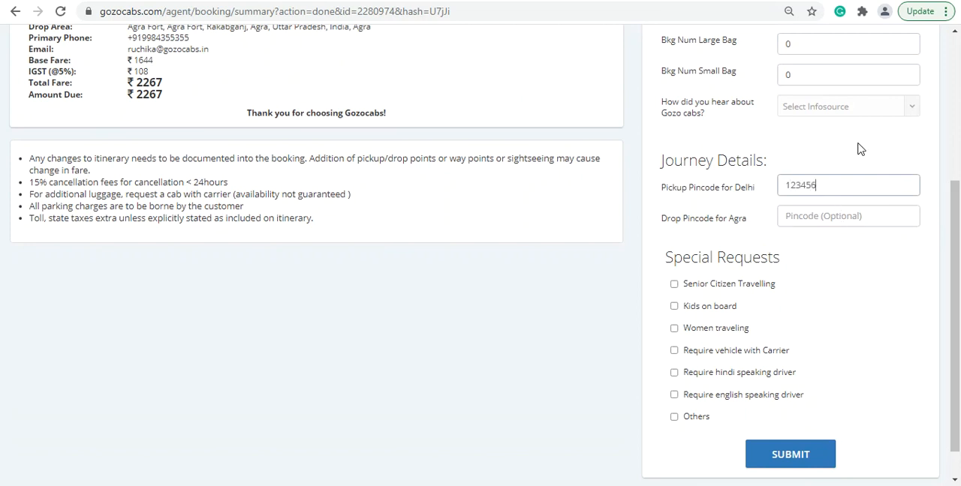
left_click(842, 219)
type("6")
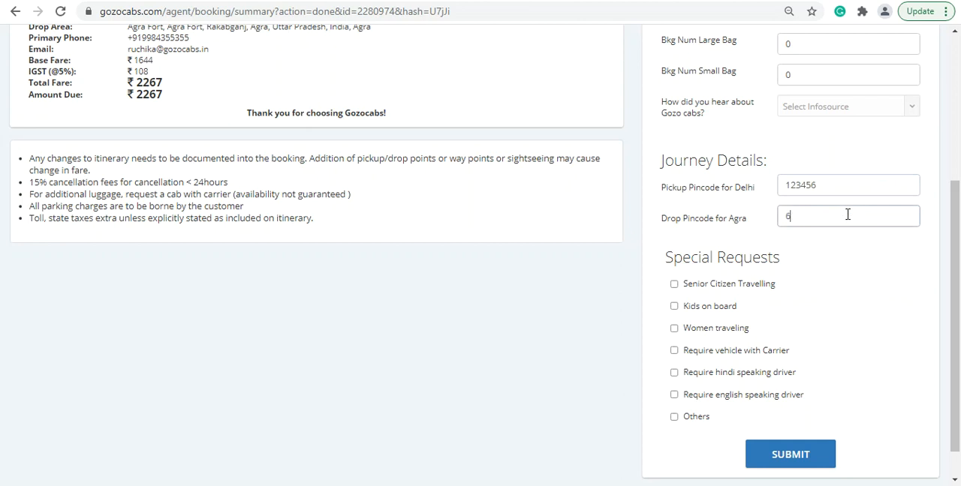
left_click(842, 293)
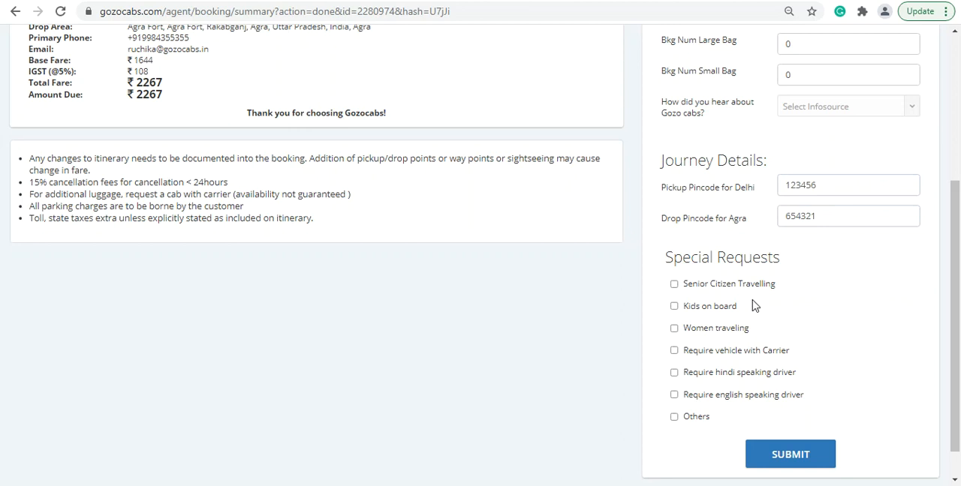
Try the Kids on board and Others special requests, entering "eeeee" as the other request and clearing it.
scroll(743, 297, "down", 1)
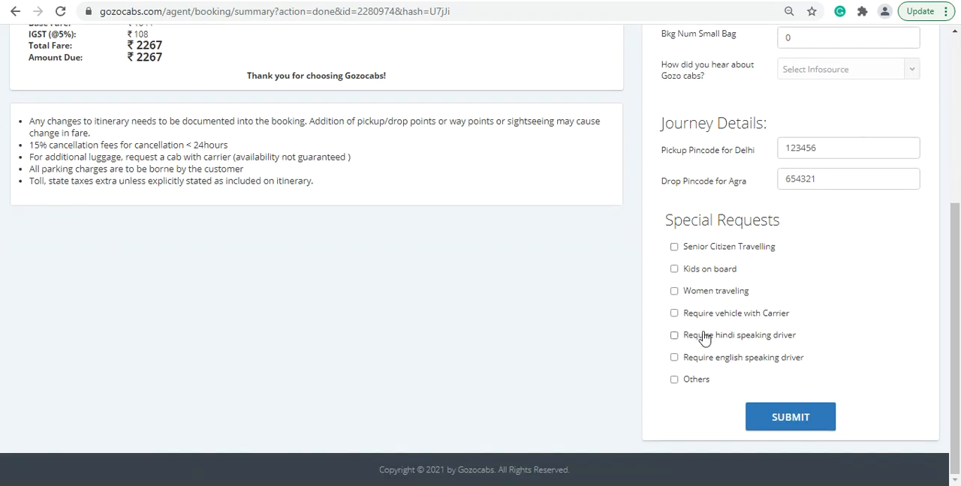
left_click(674, 268)
left_click(675, 380)
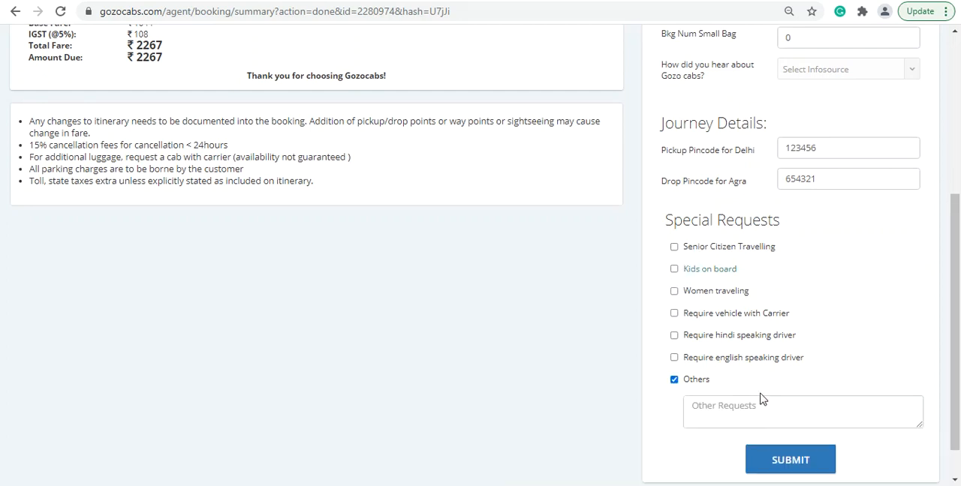
left_click(713, 408)
type("eeeee")
key("ctrl+a")
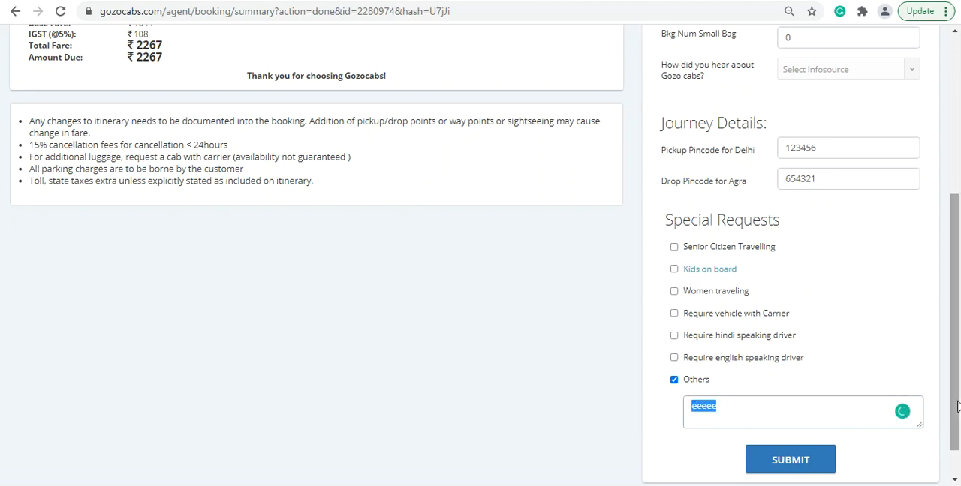
key("BackSpace")
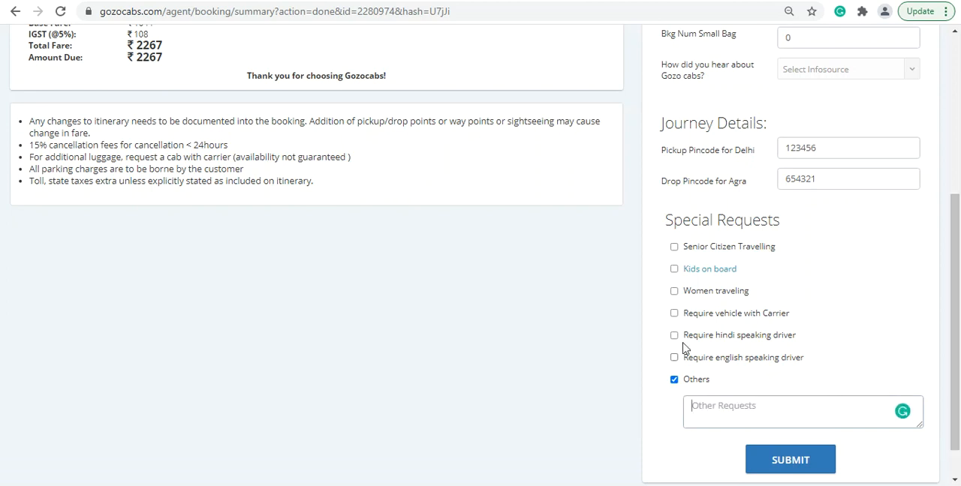
Add the special request for a vehicle with carrier and deselect the Others request.
left_click(674, 313)
left_click_drag(951, 305, 957, 203)
left_click(673, 395)
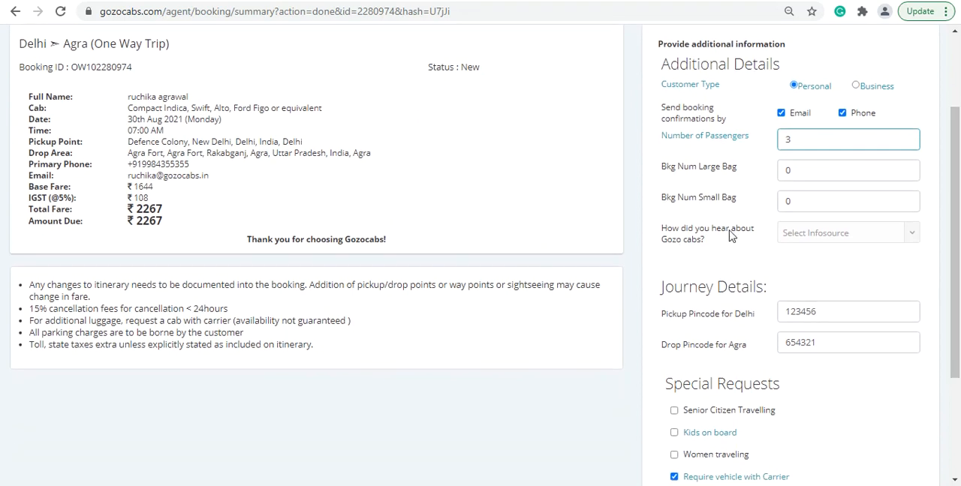
Set the large bag and small bag counts to 1 each and submit the additional booking information.
left_click(792, 172)
key("BackSpace")
type("1")
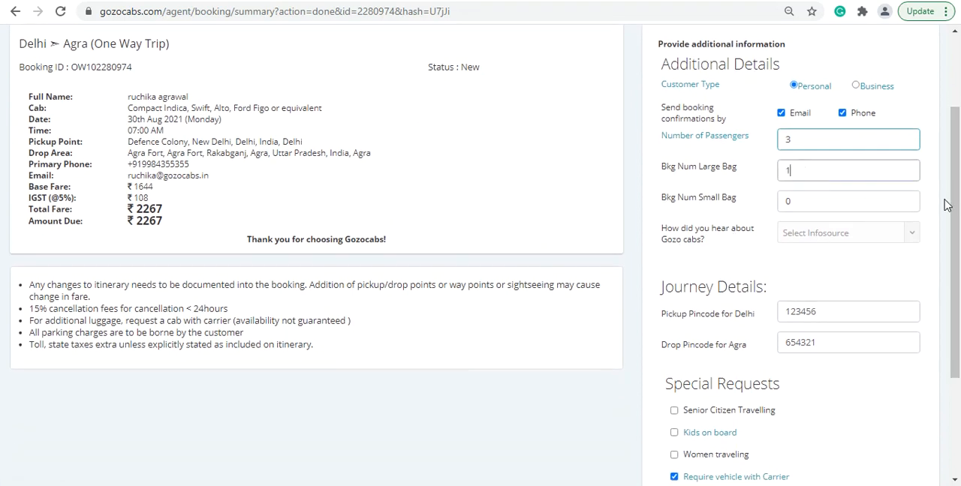
double_click(780, 204)
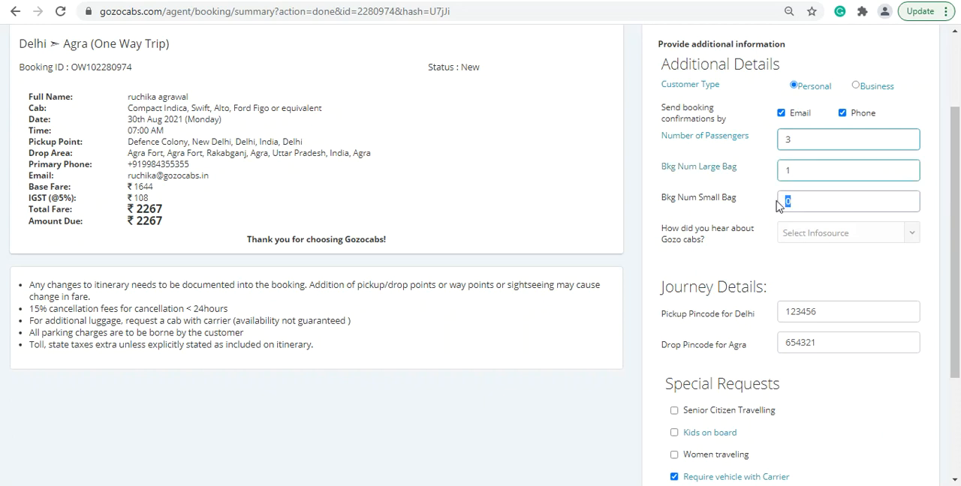
type("1")
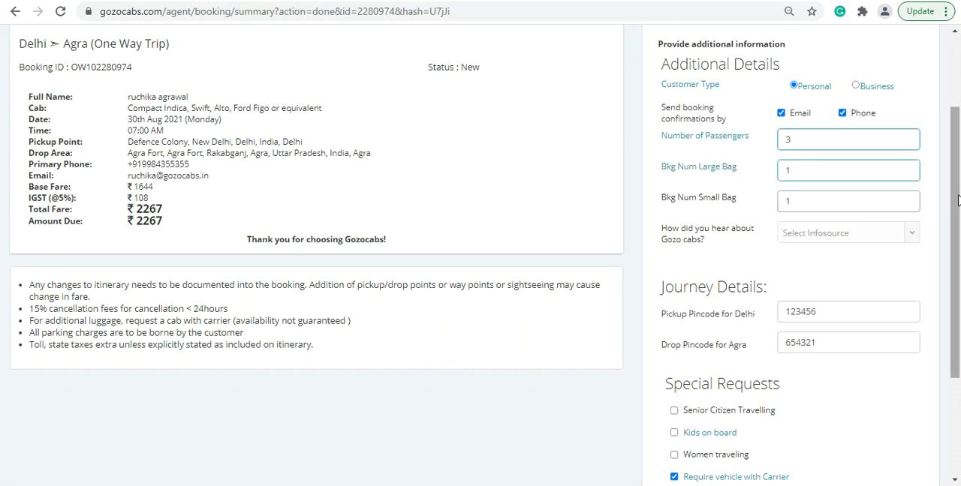
scroll(875, 201, "down", 3)
left_click(792, 421)
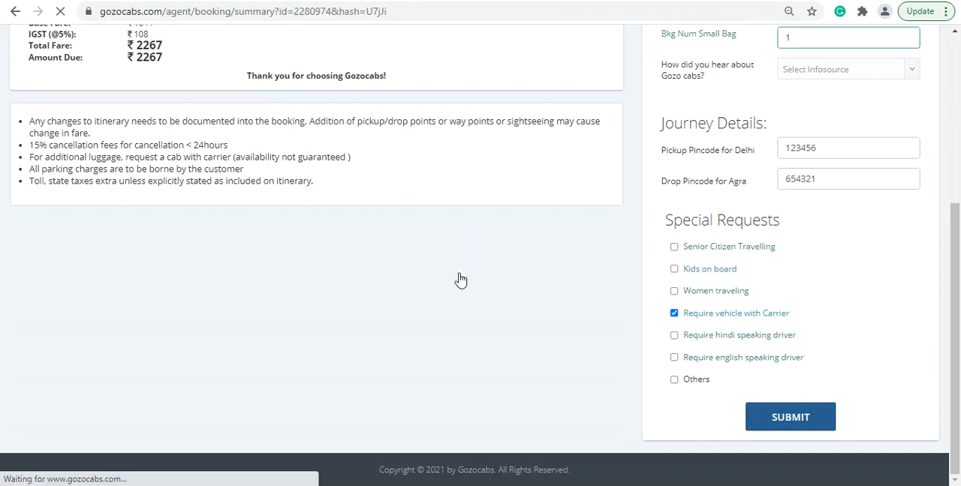
Examine the created booking's summary, including its booking ID, trip details, additional charge and total fare.
scroll(442, 276, "down", 2)
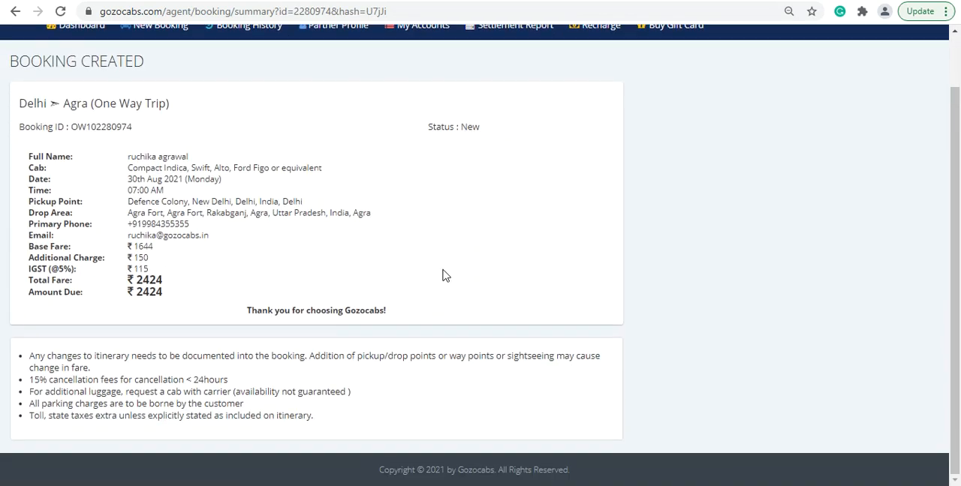
scroll(442, 274, "up", 2)
scroll(387, 275, "down", 2)
left_click_drag(124, 161, 298, 285)
left_click(423, 214)
left_click_drag(73, 127, 133, 128)
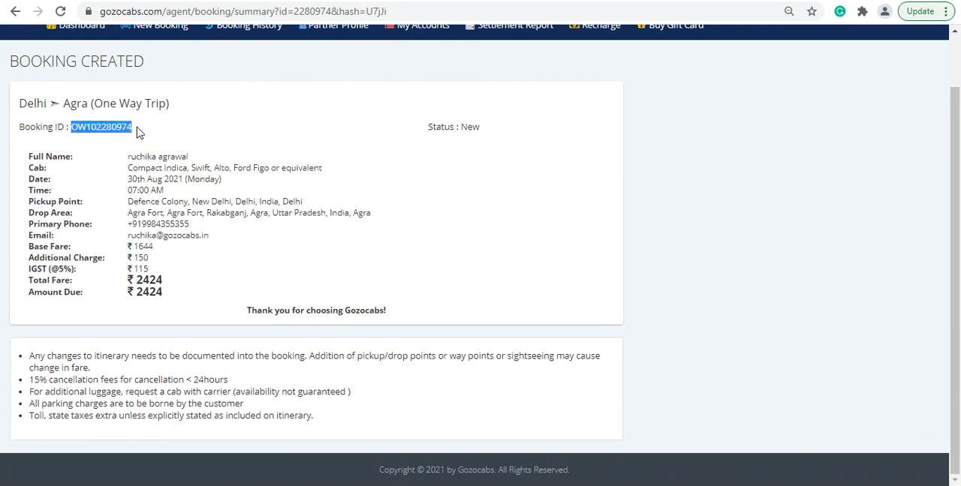
left_click(86, 131)
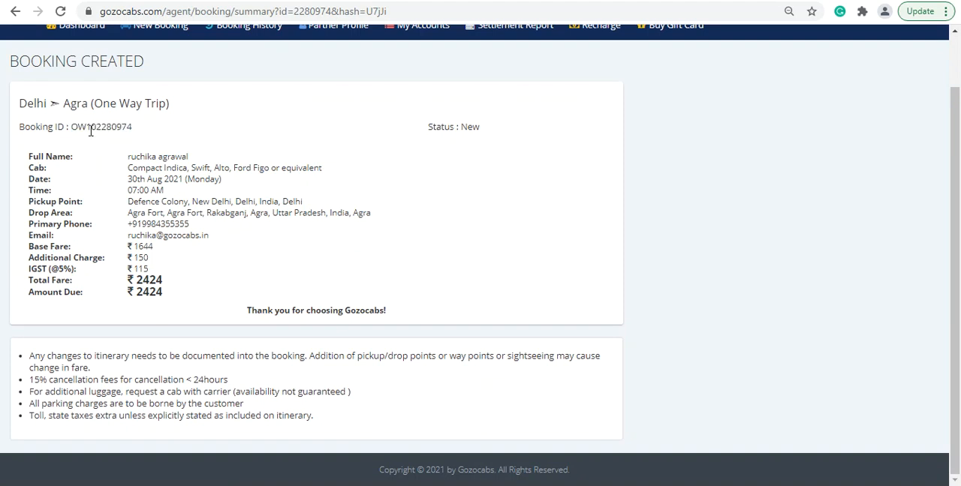
left_click_drag(84, 125, 68, 125)
left_click_drag(246, 311, 443, 315)
left_click(450, 255)
scroll(451, 255, "up", 2)
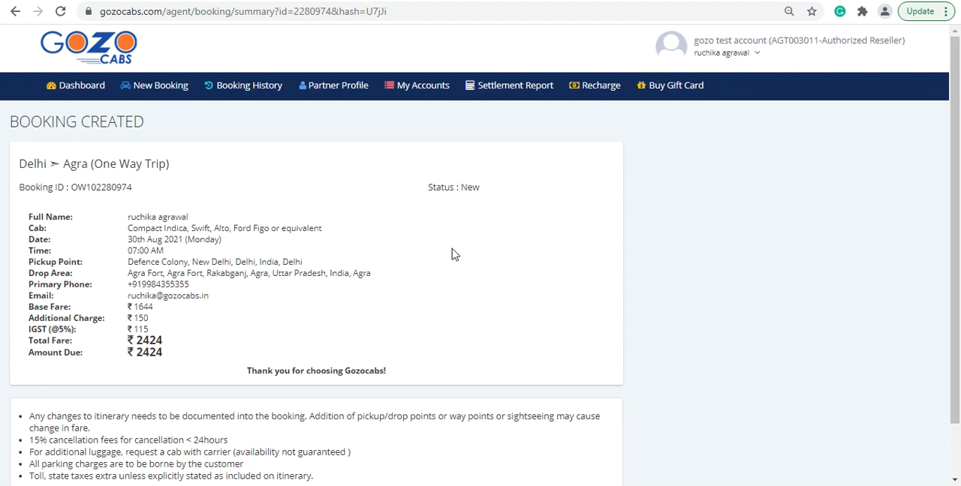
Start a new round trip or multi city quote from Delhi to Agra, Uttar Pradesh.
left_click(163, 92)
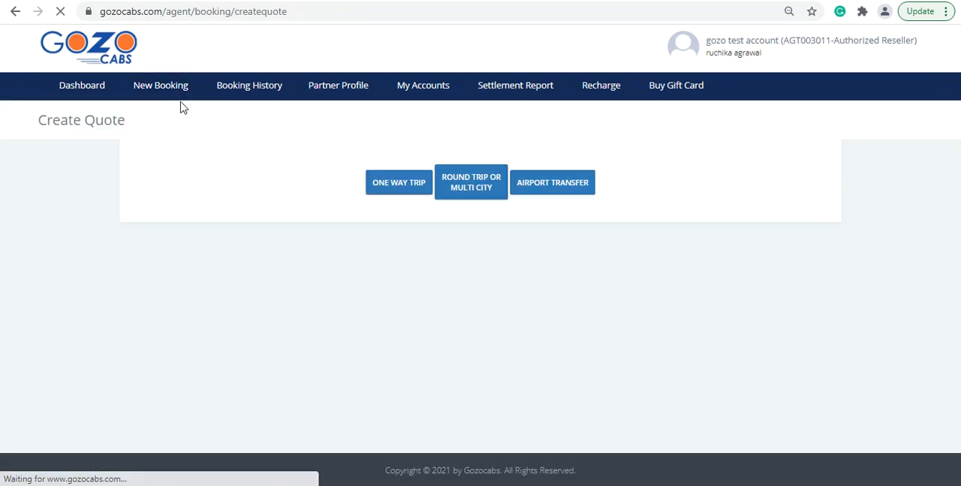
left_click(473, 187)
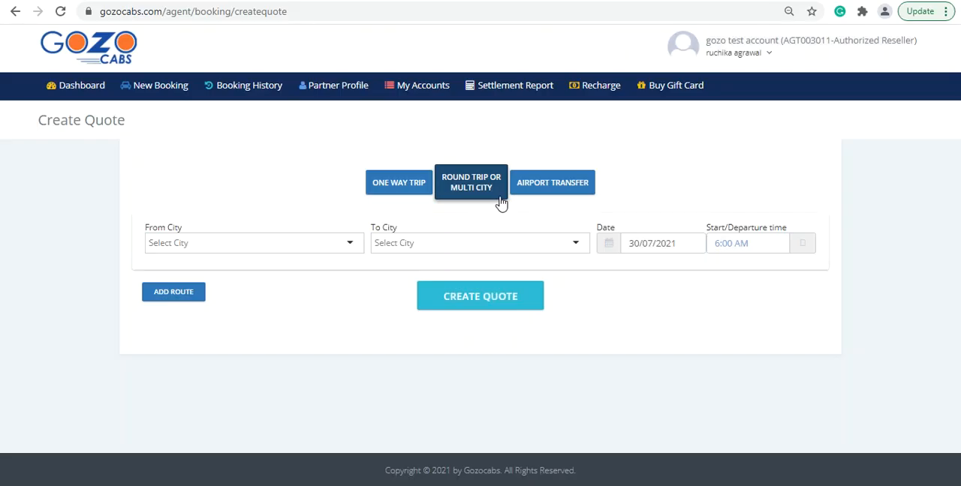
left_click(280, 245)
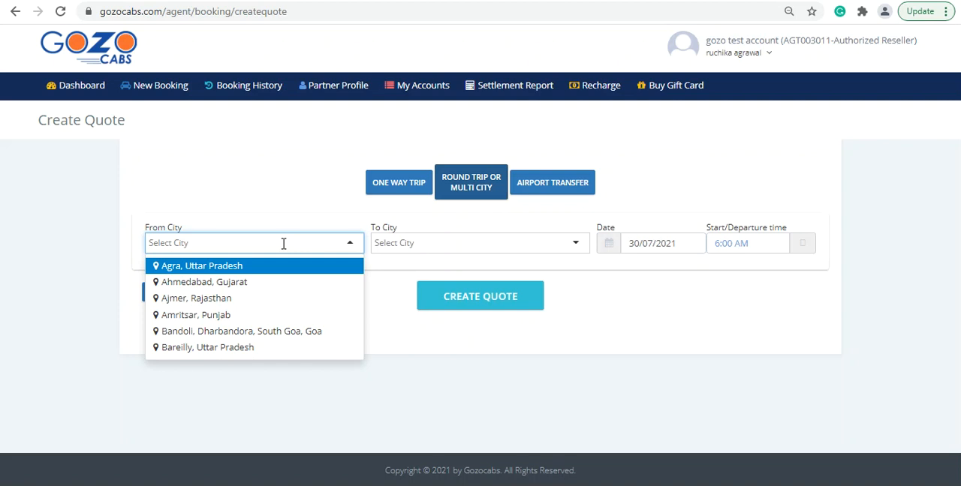
type("del")
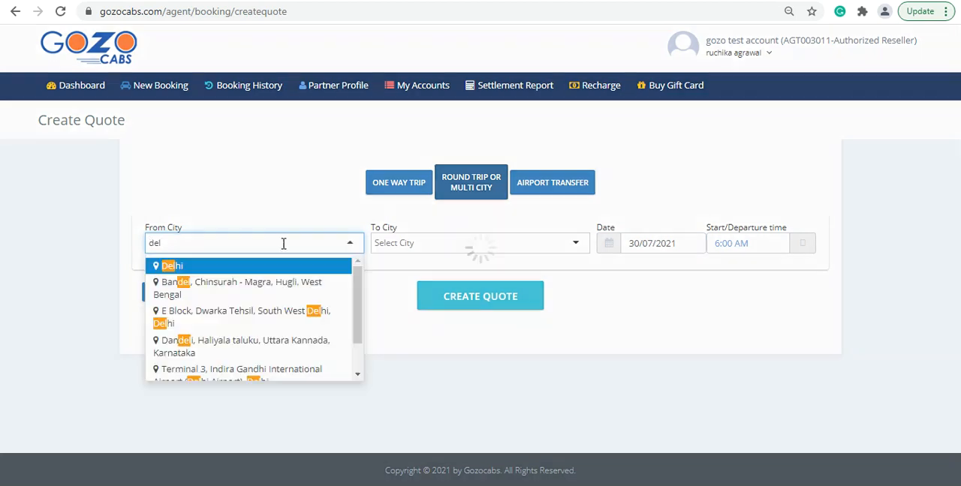
left_click(221, 266)
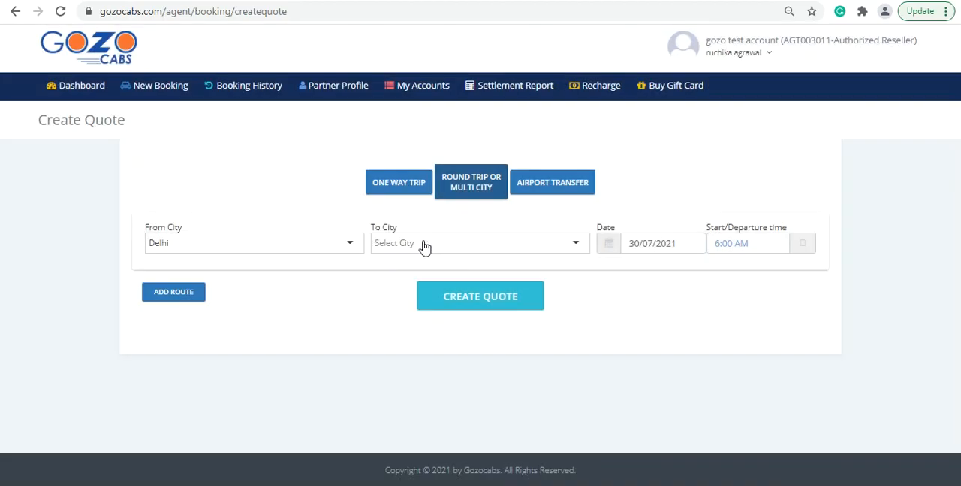
left_click(421, 244)
type("agr")
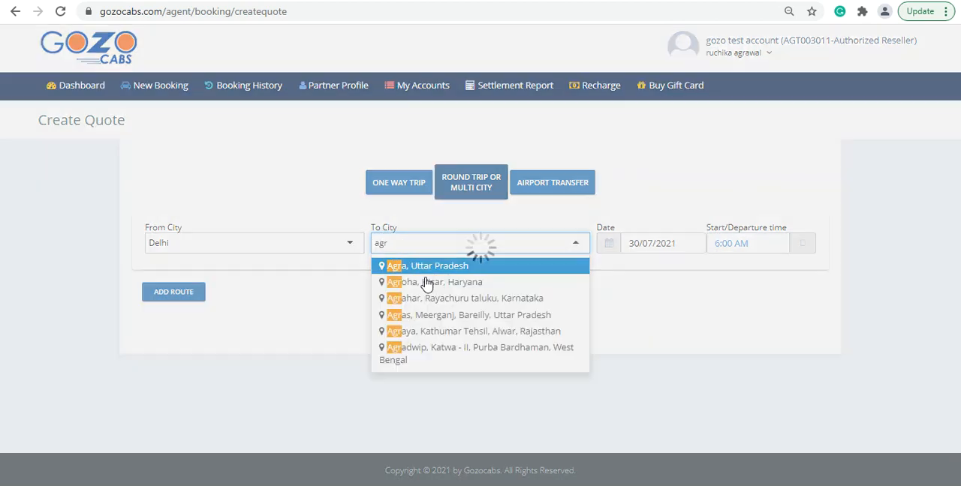
left_click(426, 273)
Set the Delhi to Agra leg's date to 30/08/2021 and its departure time to 7:00 AM.
left_click(691, 240)
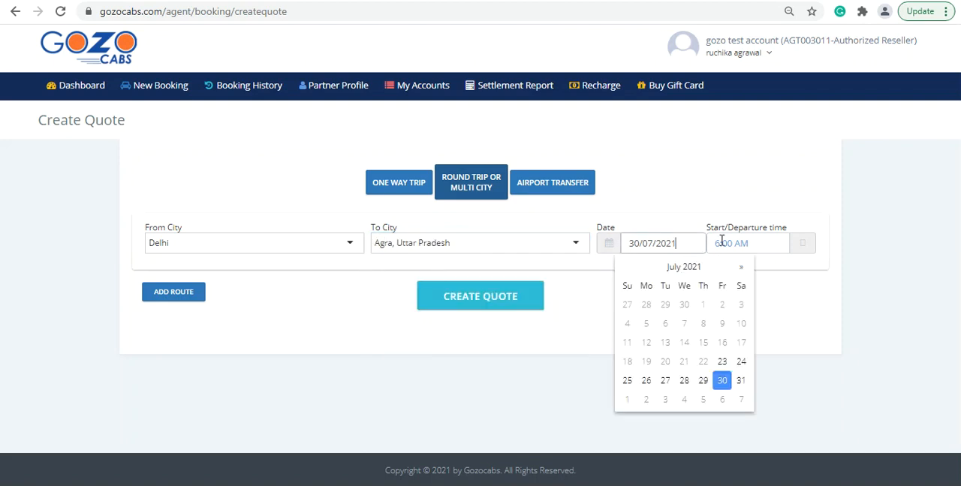
left_click(741, 267)
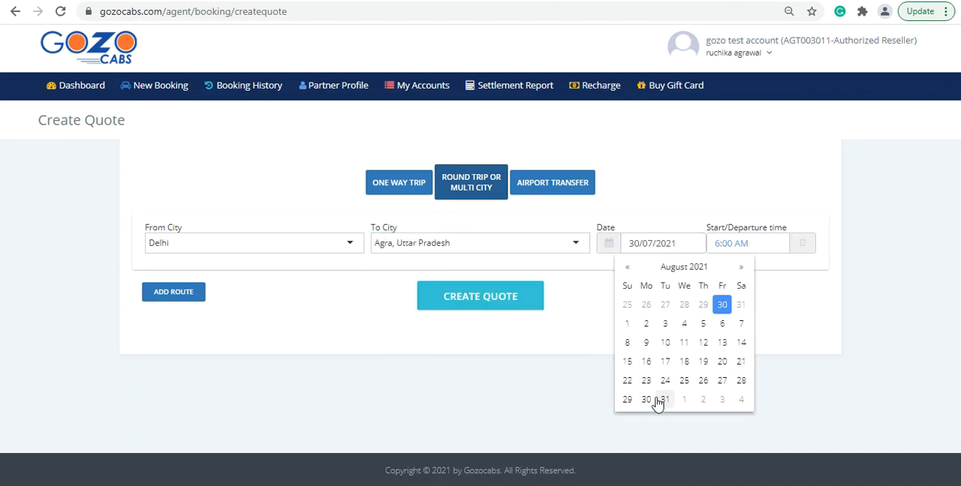
left_click(646, 403)
left_click(800, 243)
left_click(724, 269)
left_click(634, 317)
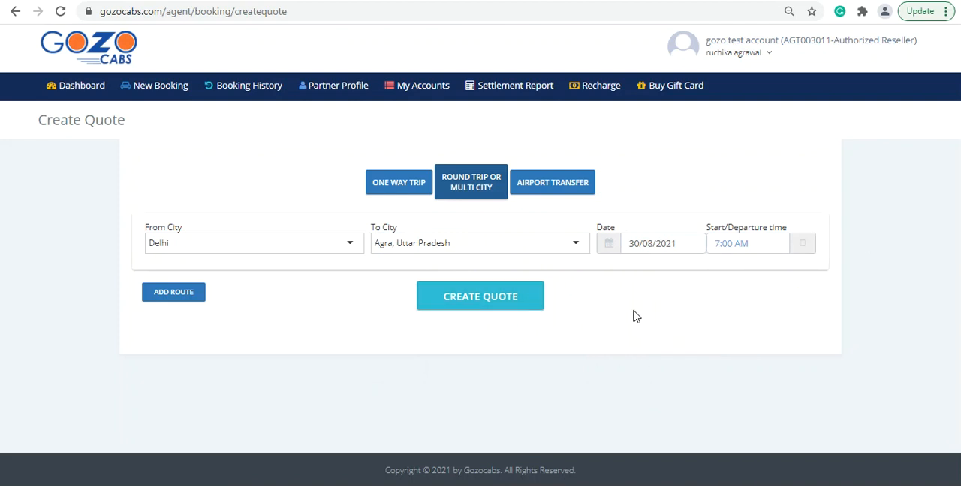
Add a return leg from Agra, Uttar Pradesh to Delhi dated 31/08/2021.
left_click(180, 298)
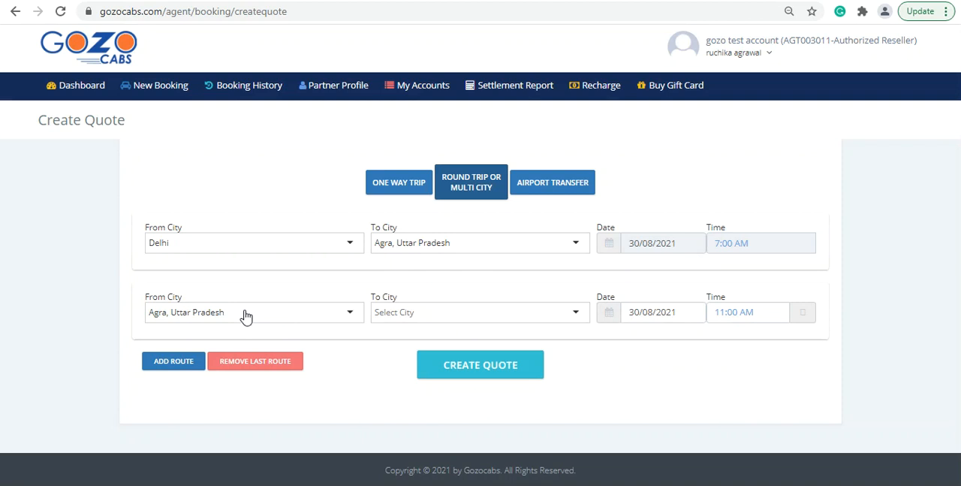
left_click(434, 312)
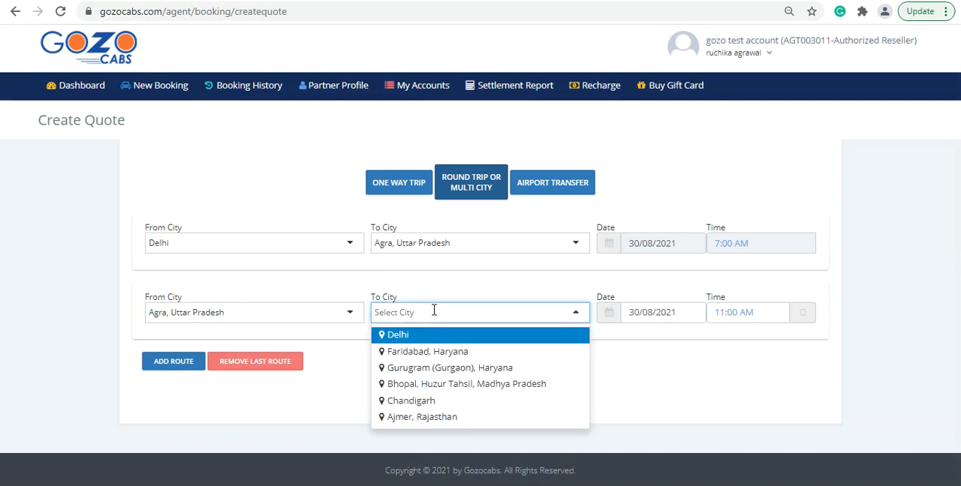
left_click(436, 338)
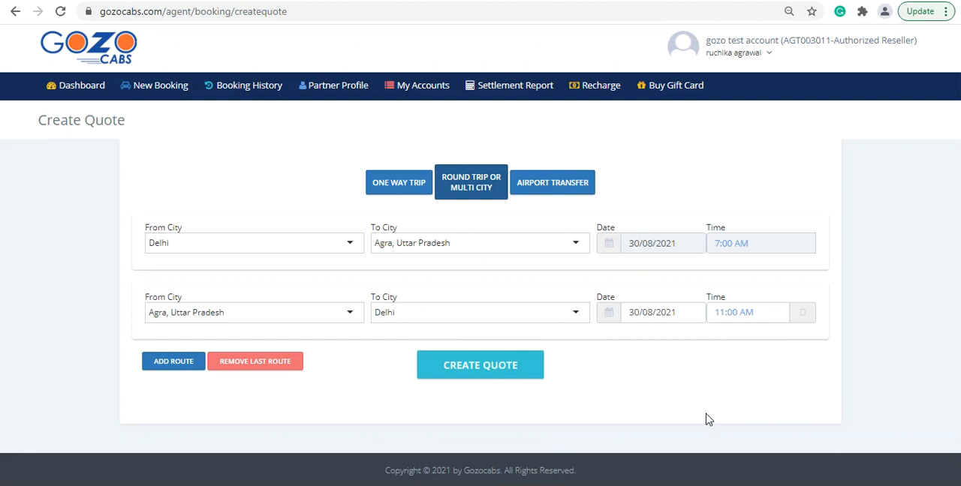
left_click(684, 312)
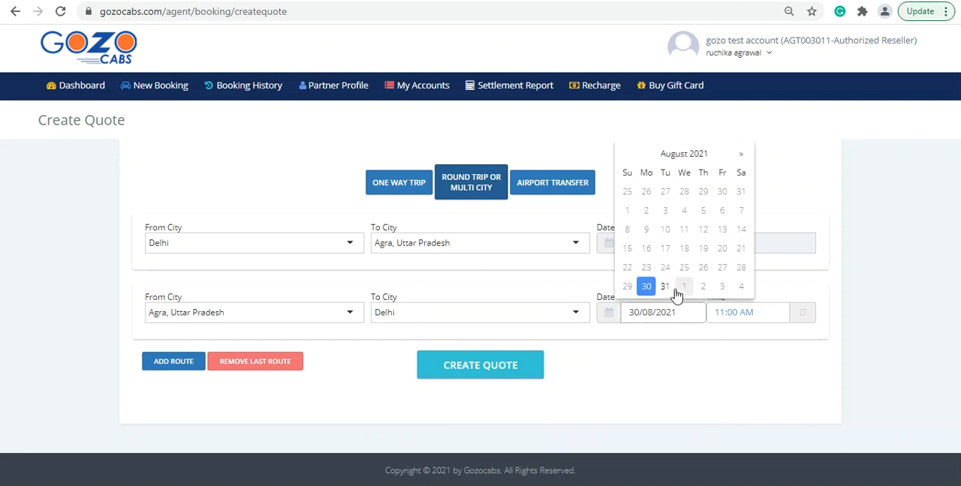
left_click(666, 294)
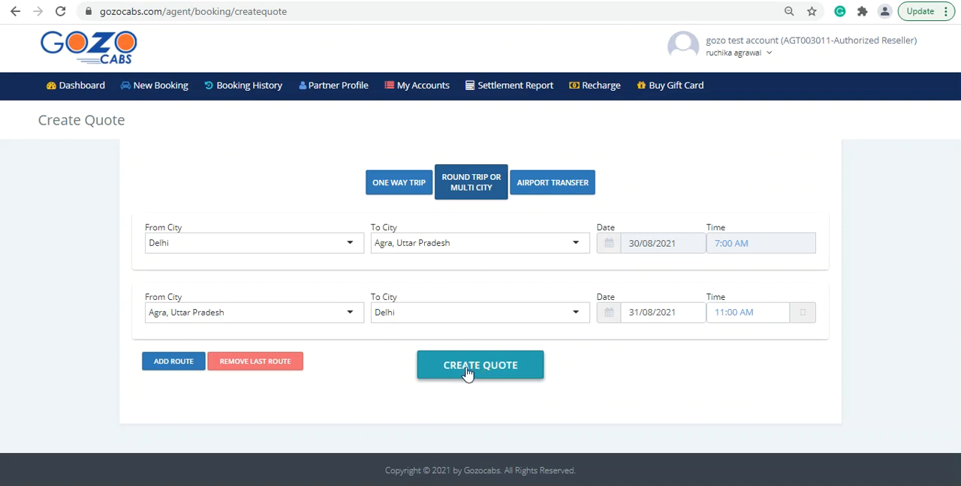
Change the second leg's destination to Manali, Kullu, Himachal Pradesh.
left_click(438, 313)
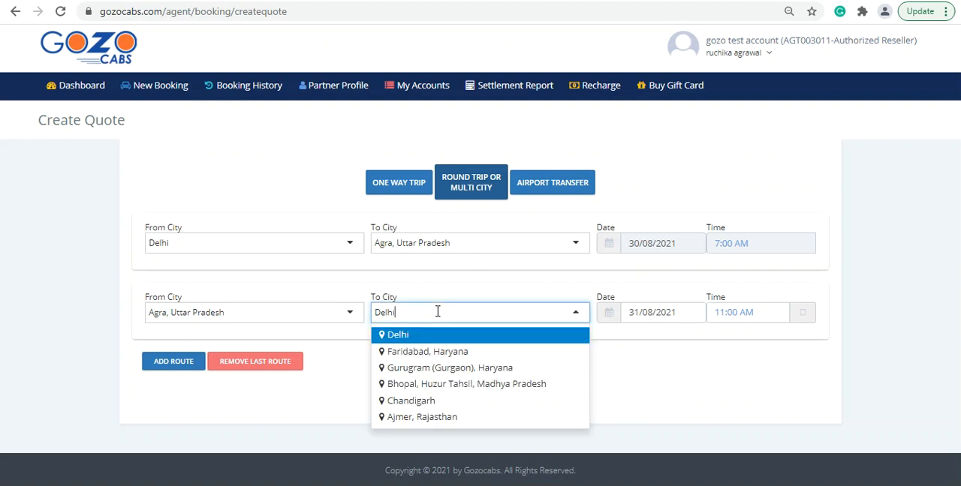
key("BackSpace")
key("BackSpace")
key("BackSpace")
key("BackSpace")
key("BackSpace")
type("manal")
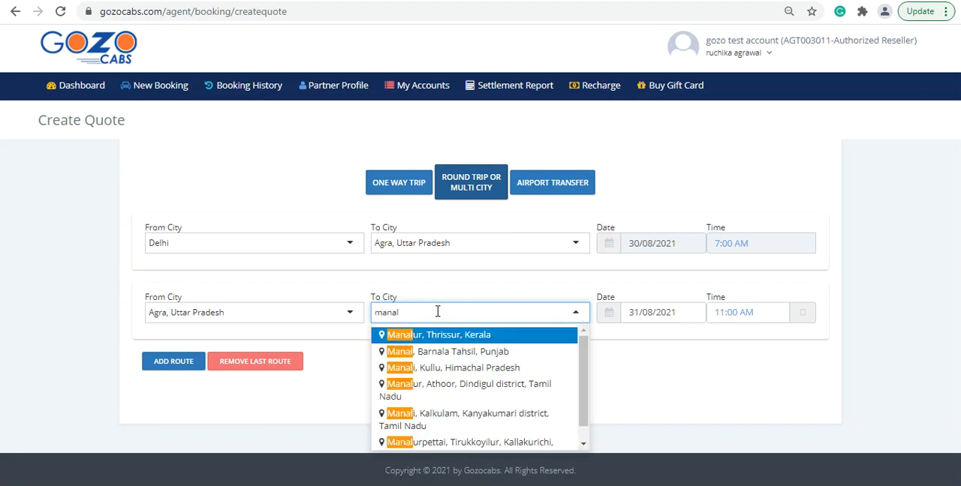
left_click(446, 373)
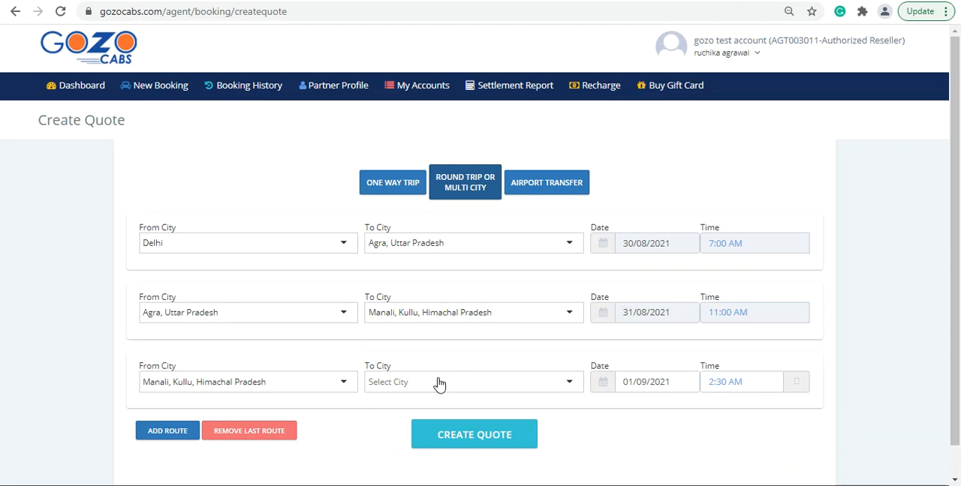
Add a third leg from Manali, Kullu, Himachal Pradesh to Delhi dated 02/09/2021.
left_click(439, 383)
left_click(439, 379)
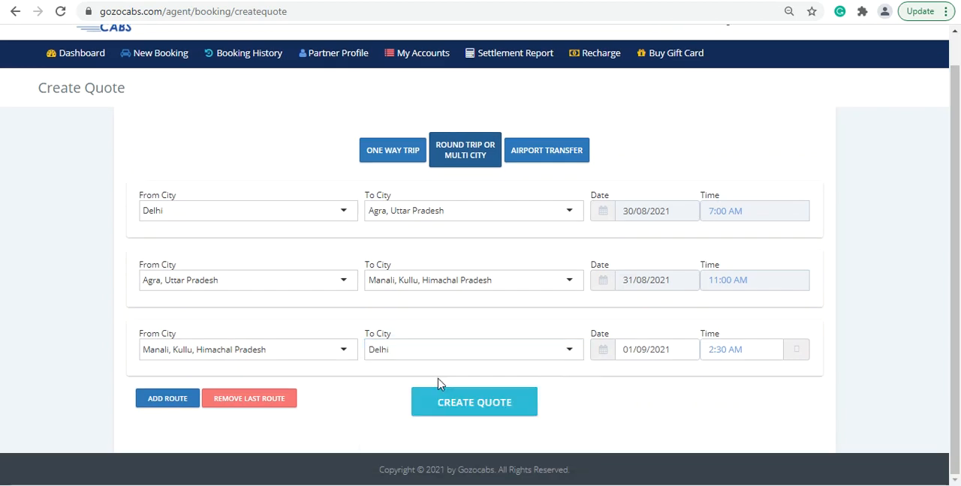
left_click(668, 349)
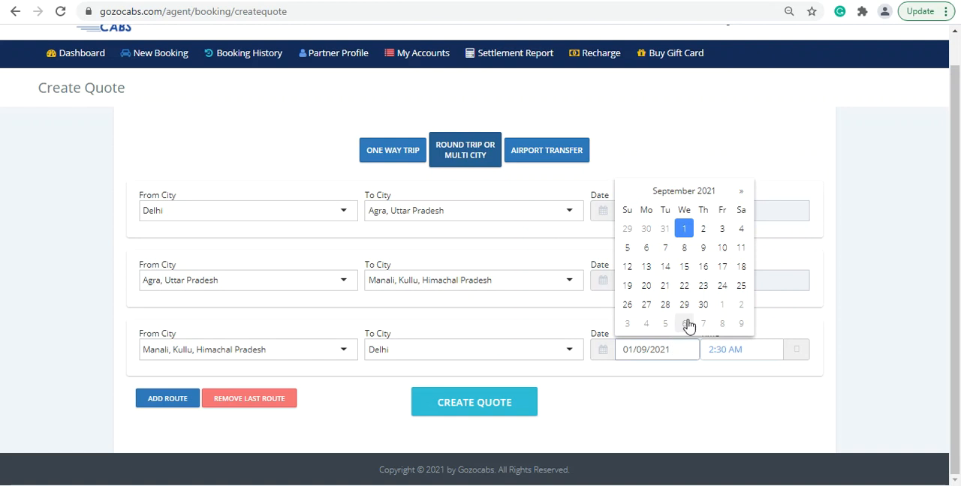
left_click(704, 229)
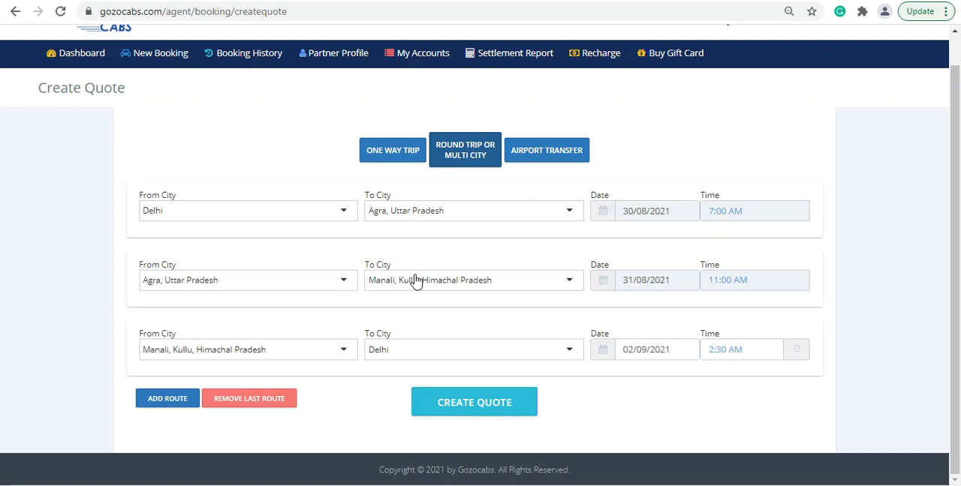
Create the multi city quote and review the estimated fares and details of the offered cab types.
left_click(475, 409)
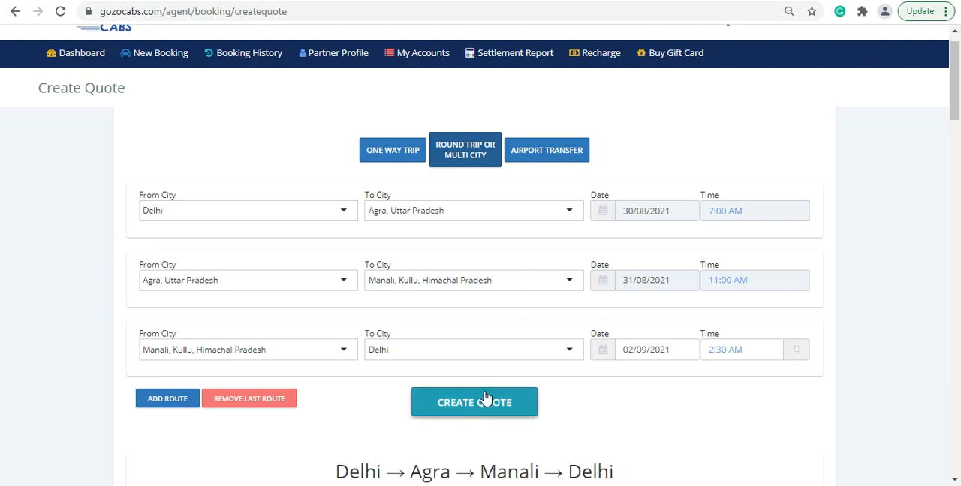
scroll(732, 287, "down", 4)
scroll(732, 287, "down", 12)
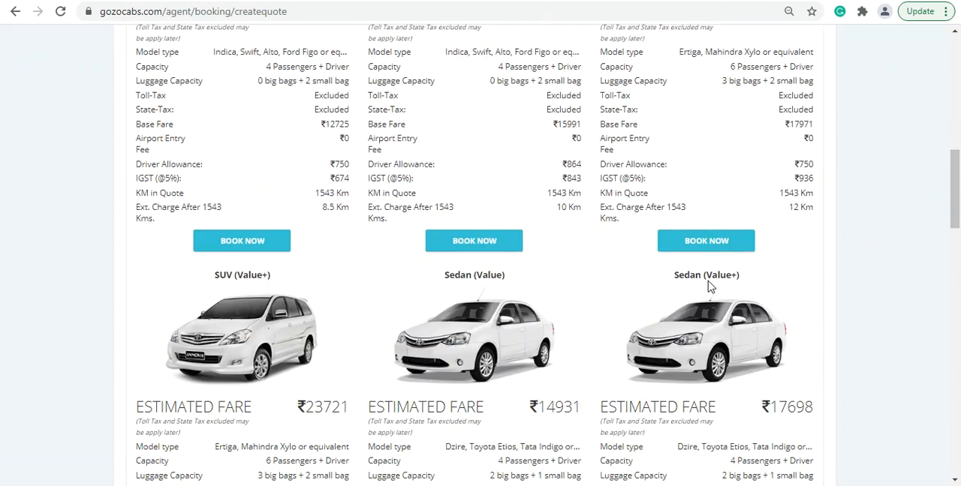
scroll(709, 286, "down", 10)
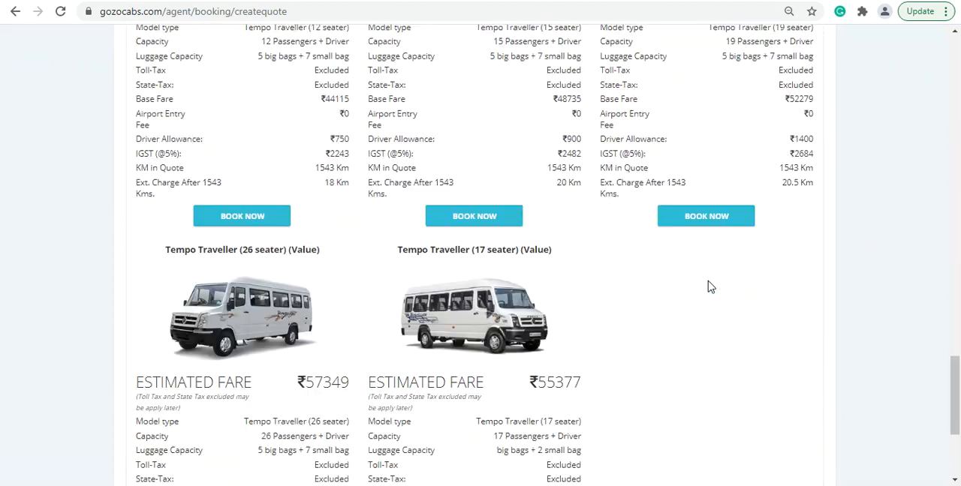
scroll(710, 286, "up", 5)
scroll(713, 286, "up", 20)
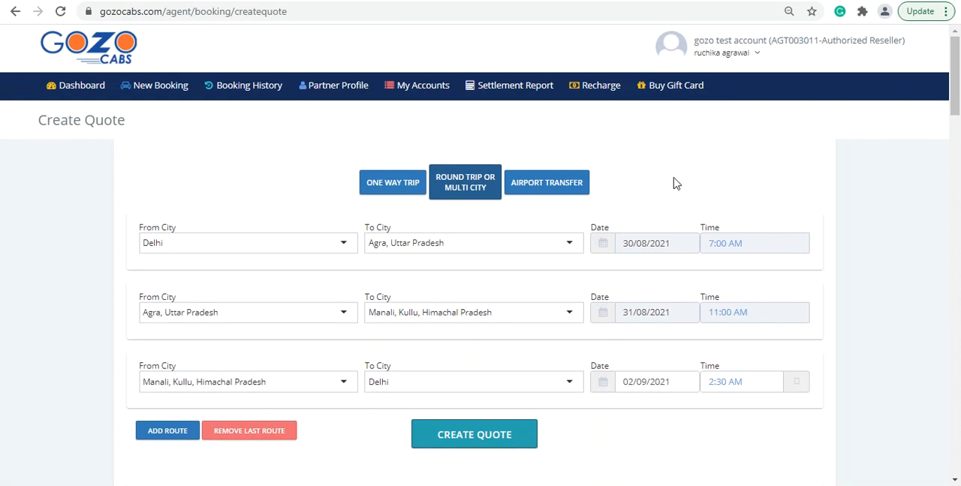
Look through the quote forms for airport transfer, with its Airport Drop Off option, one way trip and round trip or multi city.
left_click(535, 187)
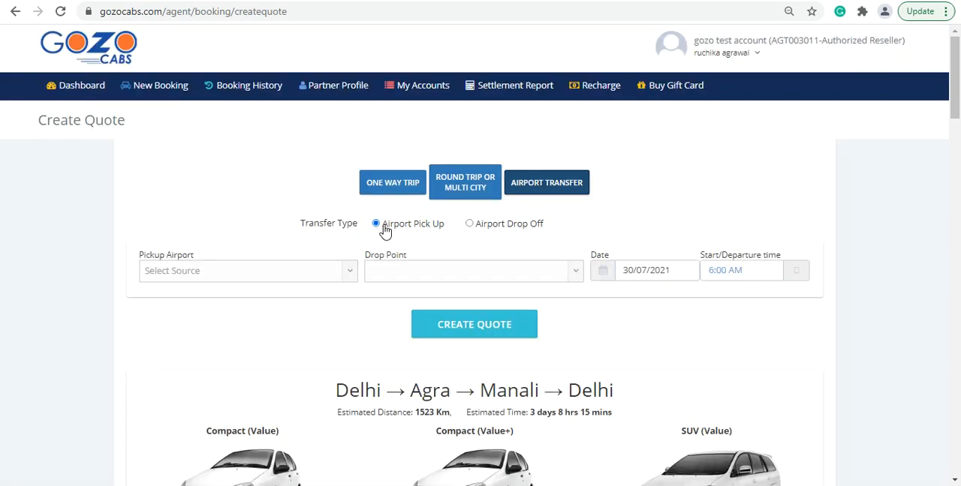
left_click(469, 225)
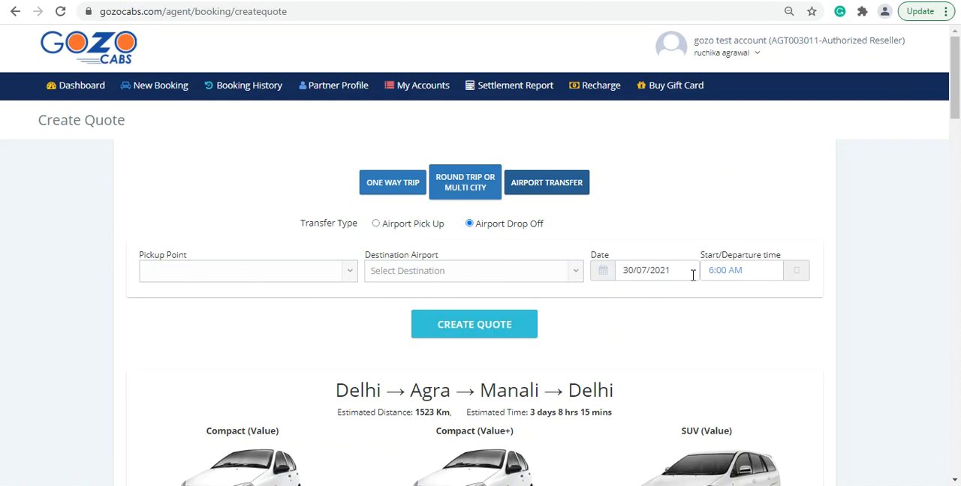
scroll(675, 375, "down", 3)
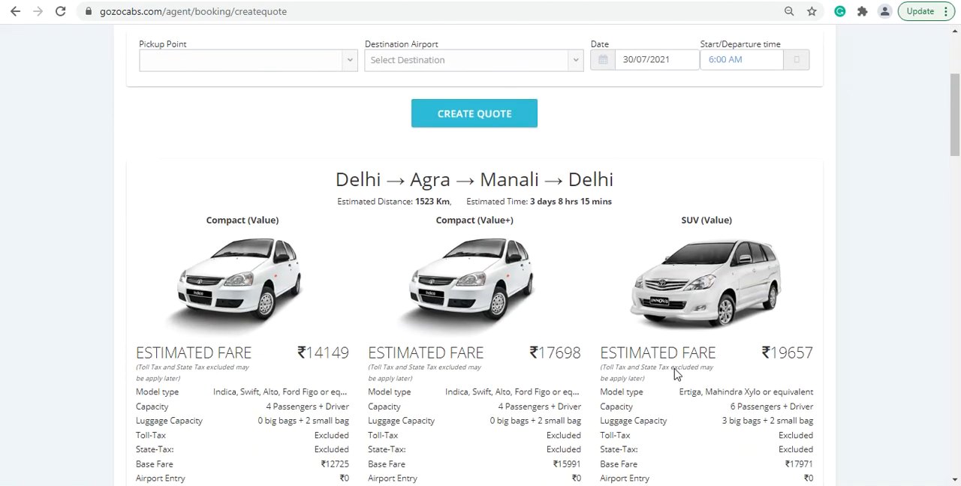
scroll(675, 375, "up", 3)
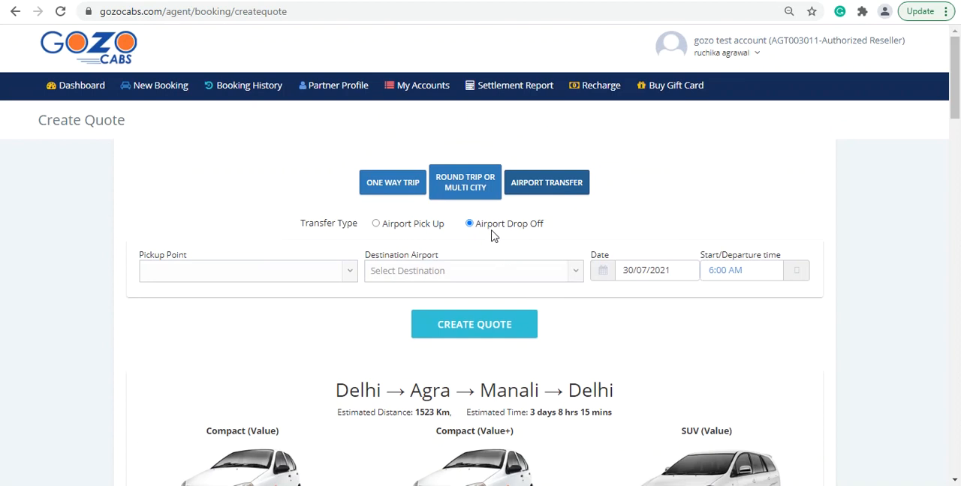
left_click(388, 190)
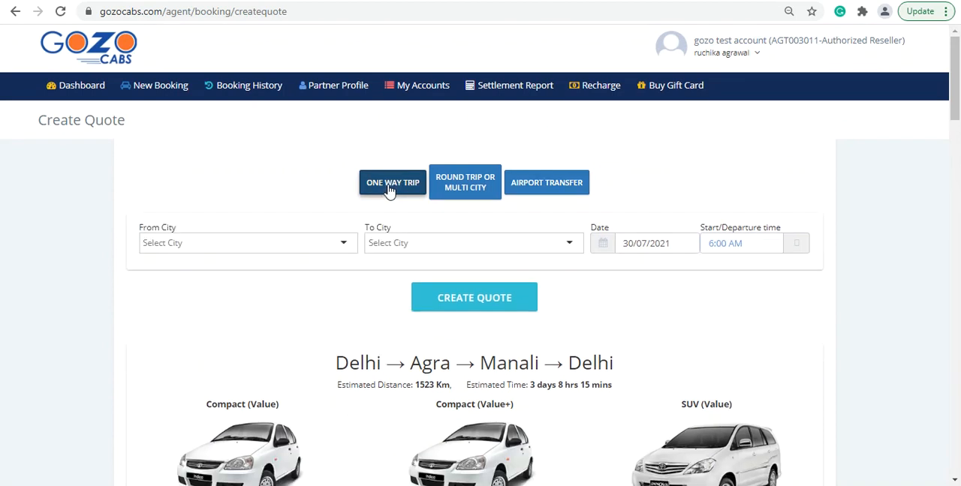
left_click(459, 184)
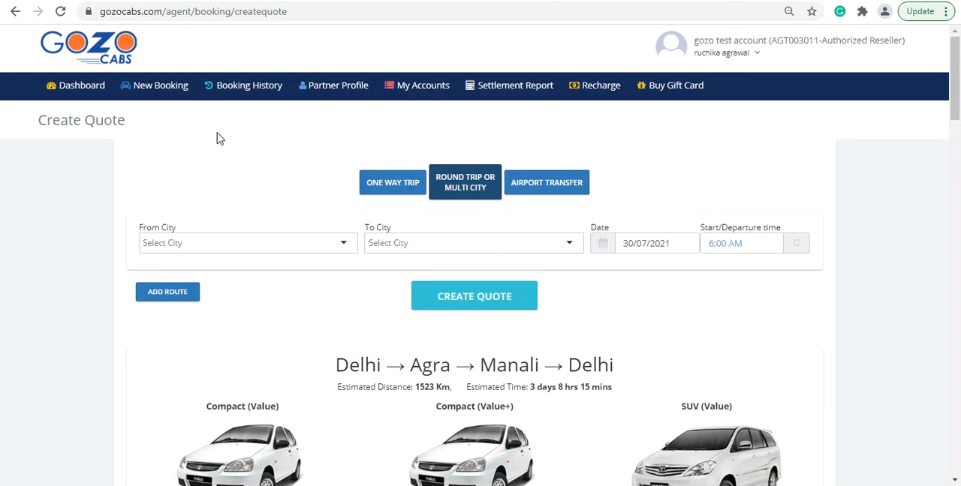
Open the booking history and examine the Delhi to Agra booking's route, amount, dates and status.
left_click(248, 89)
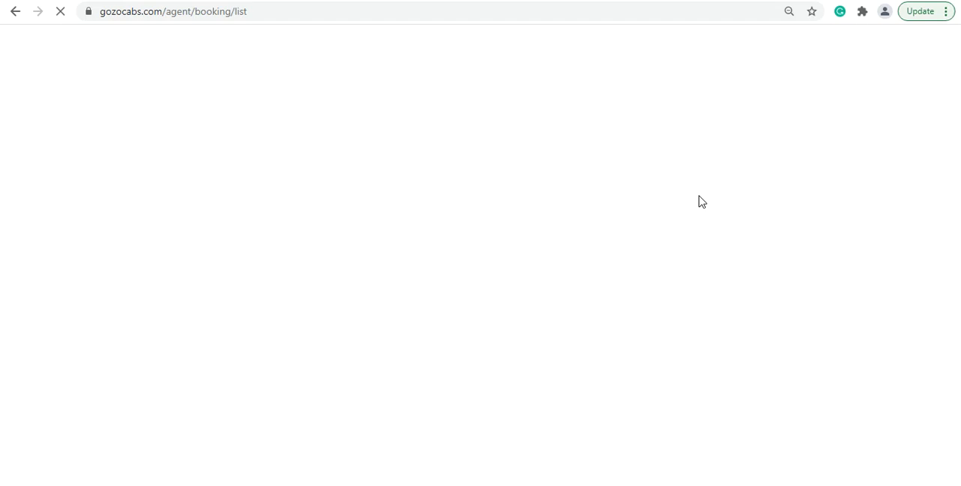
scroll(698, 206, "down", 3)
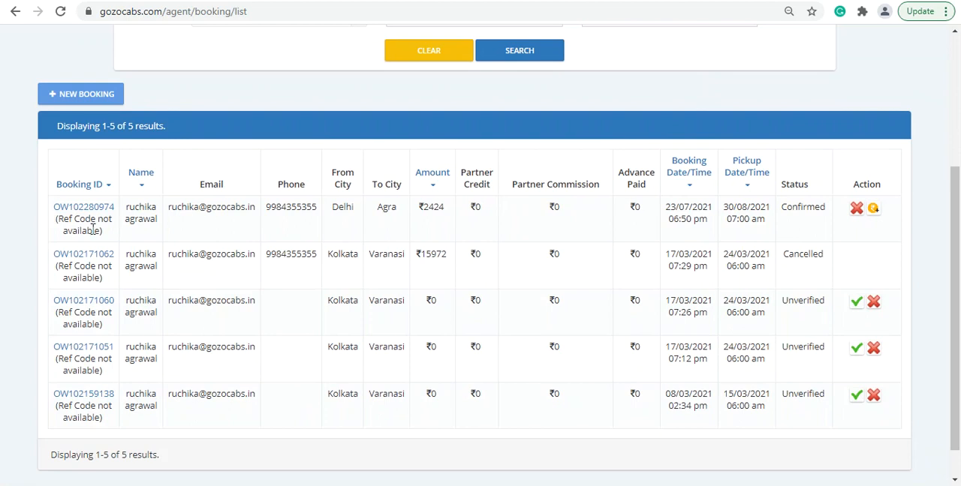
left_click_drag(333, 209, 439, 209)
left_click_drag(667, 207, 817, 213)
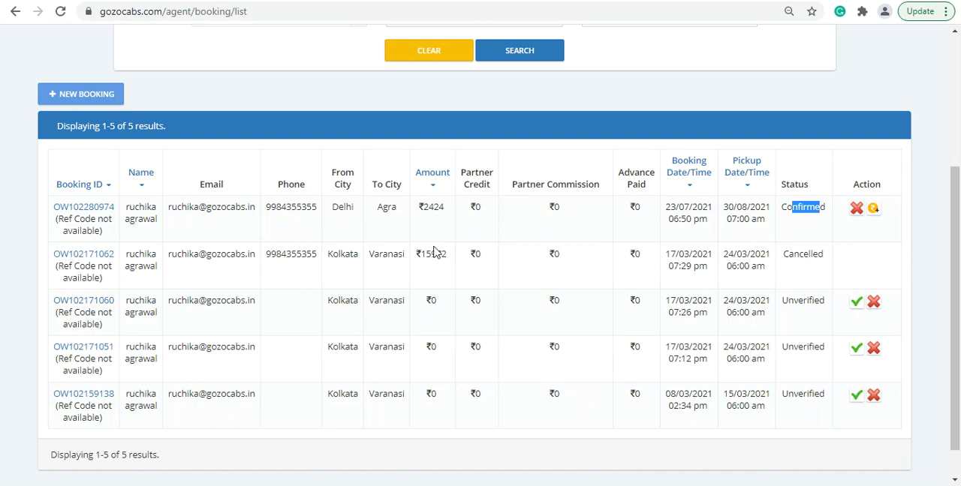
Examine the booking history's search filters, including the traveller information search and the booking status options.
scroll(509, 251, "up", 3)
left_click(622, 130)
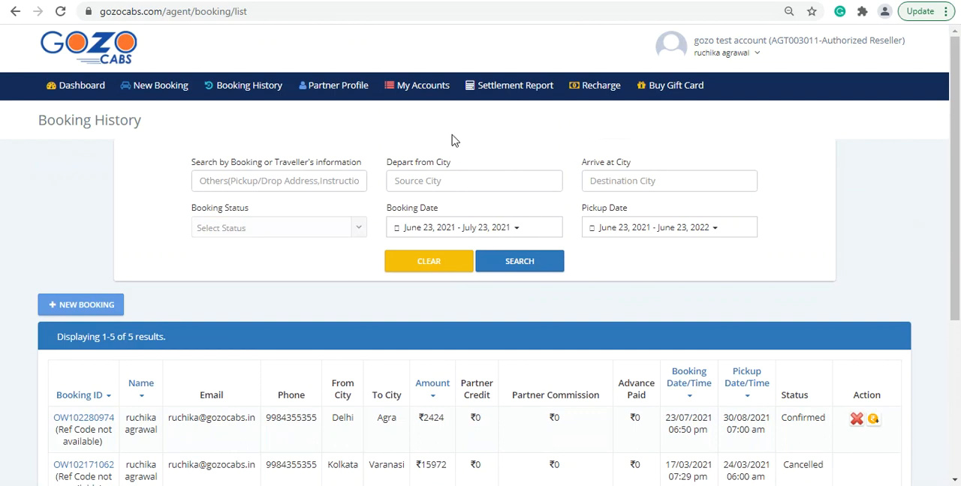
left_click(276, 184)
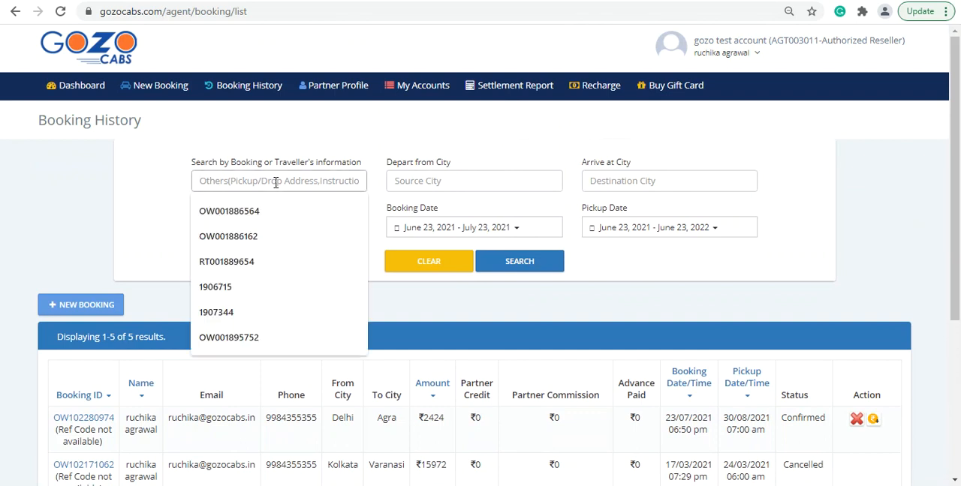
left_click(641, 141)
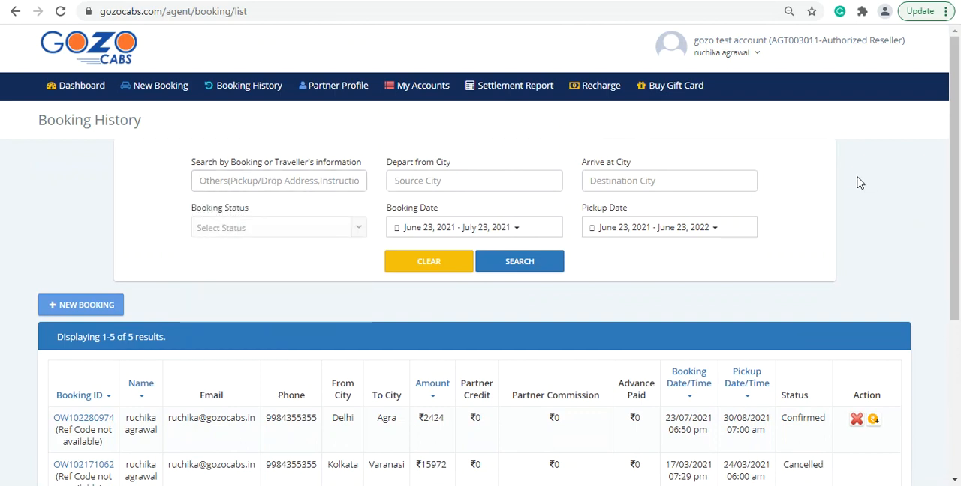
left_click(331, 234)
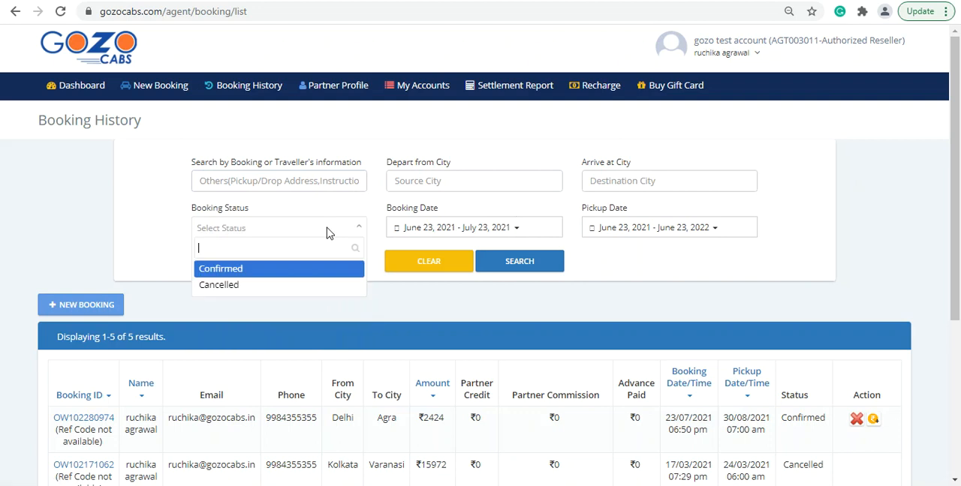
left_click(509, 308)
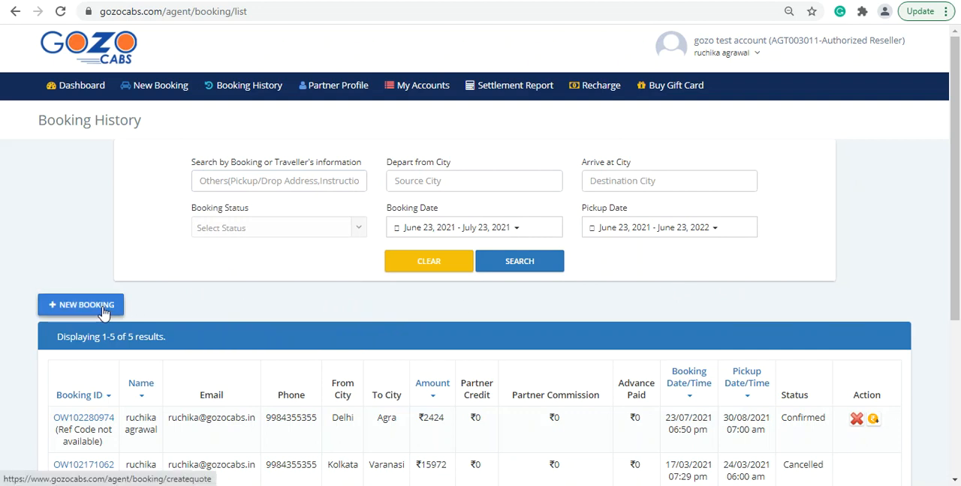
Open the account recharge page, check the account balance and minimum recharge, and set the recharge amount to 1000.
left_click(595, 88)
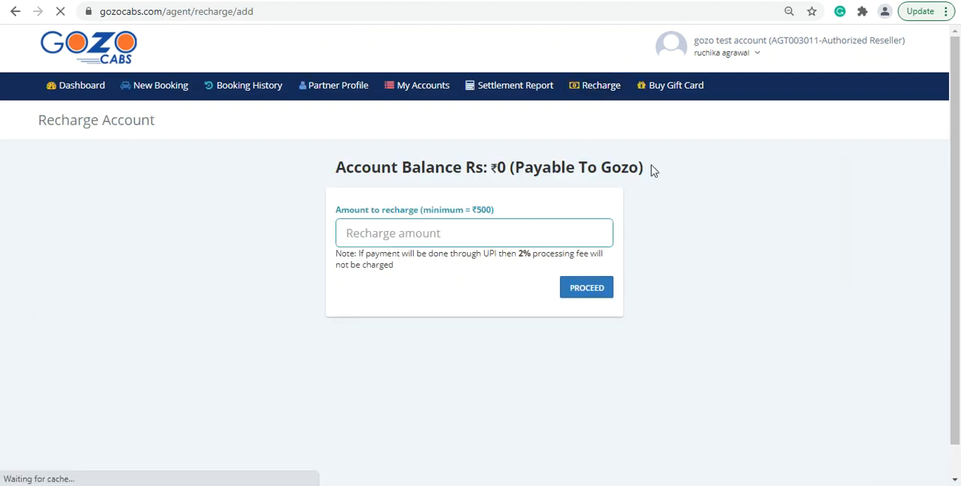
double_click(506, 169)
left_click(511, 169)
double_click(503, 169)
double_click(482, 210)
left_click(457, 230)
type("1000")
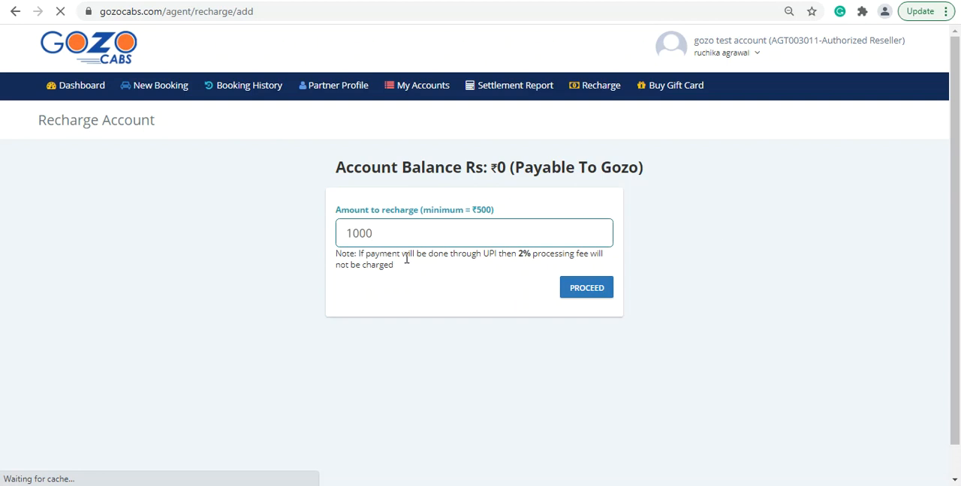
Read the UPI processing fee note, proceed to payment and choose Cards (Credit/Debit) as the payment option.
left_click_drag(340, 255, 600, 270)
left_click(682, 261)
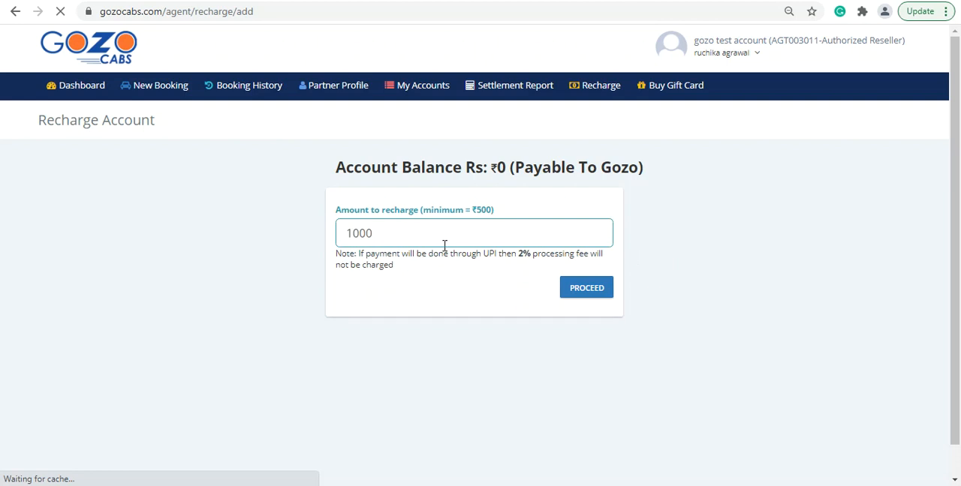
left_click(586, 292)
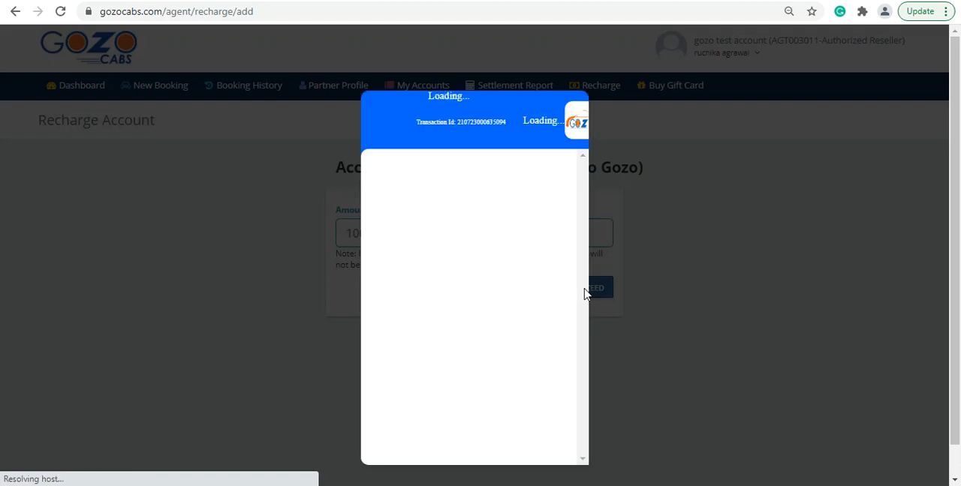
scroll(468, 273, "down", 2)
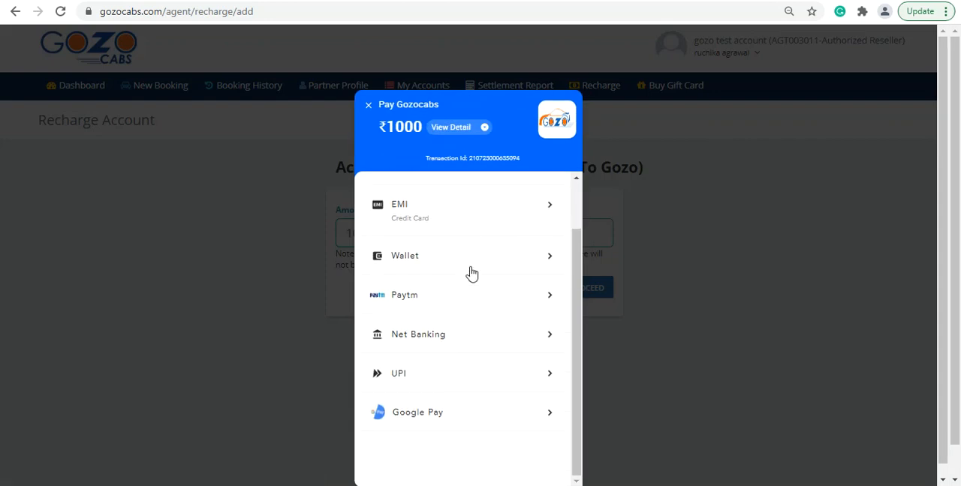
scroll(471, 274, "up", 2)
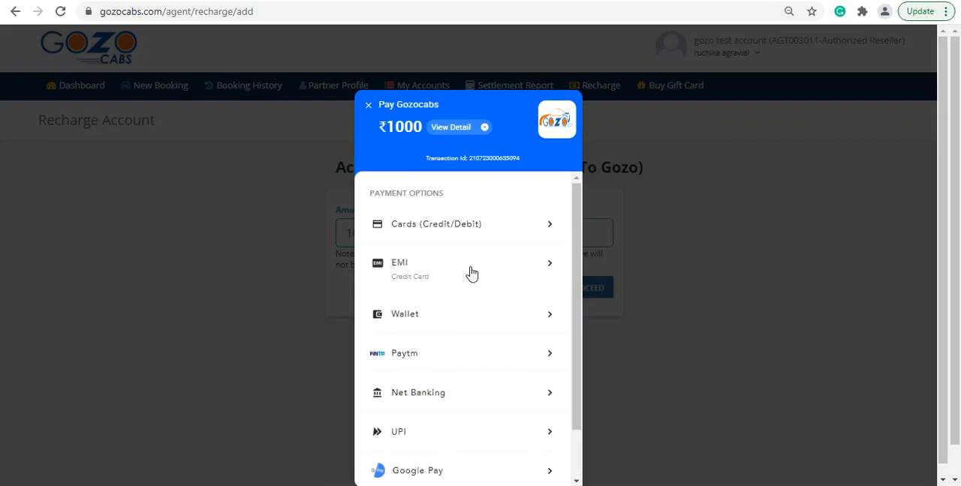
left_click(443, 235)
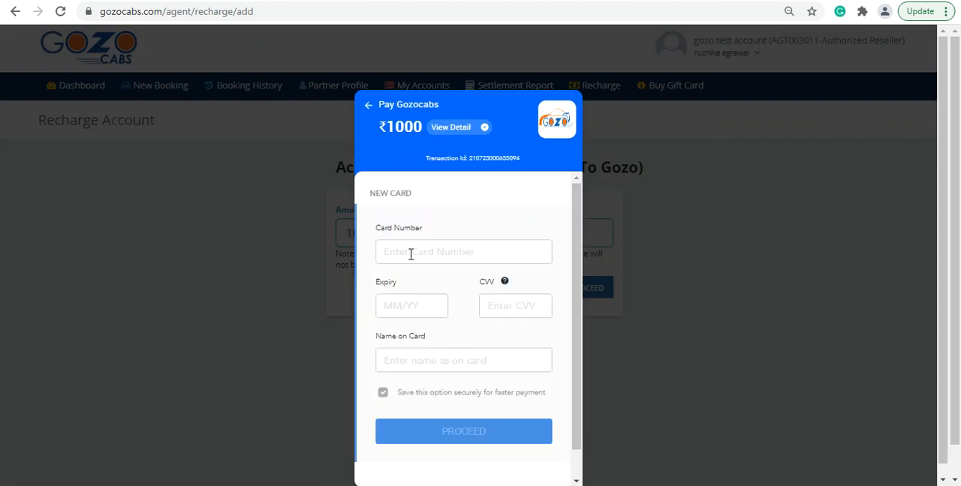
Check the new card form's card number, expiry and name fields without filling them in, and return to the payment options.
left_click(408, 253)
left_click(415, 314)
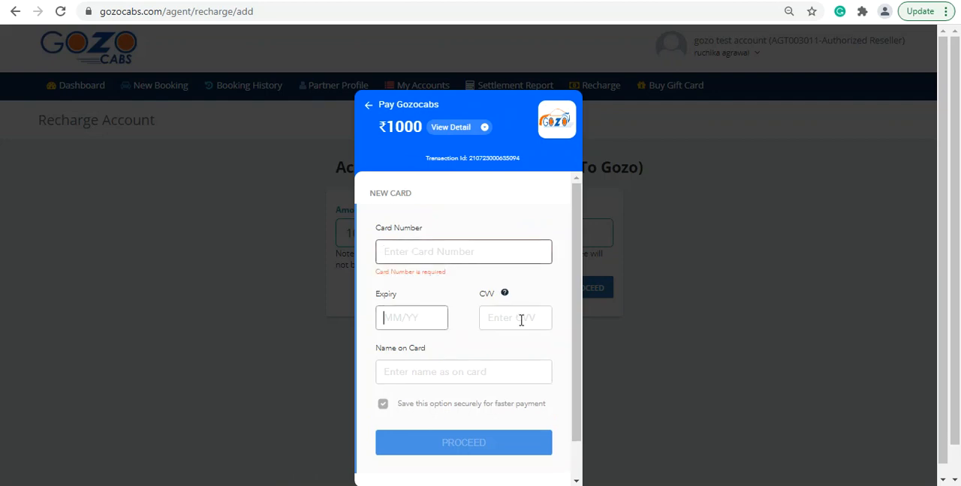
left_click(411, 382)
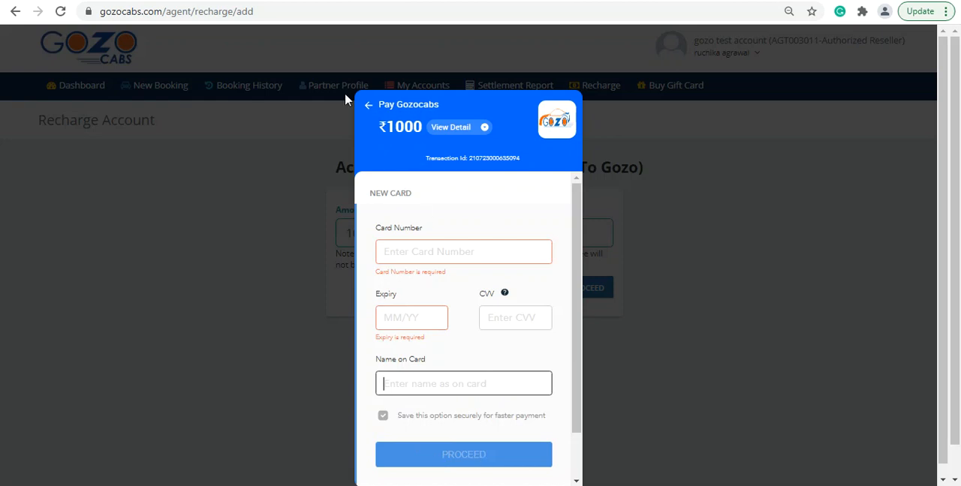
left_click(368, 108)
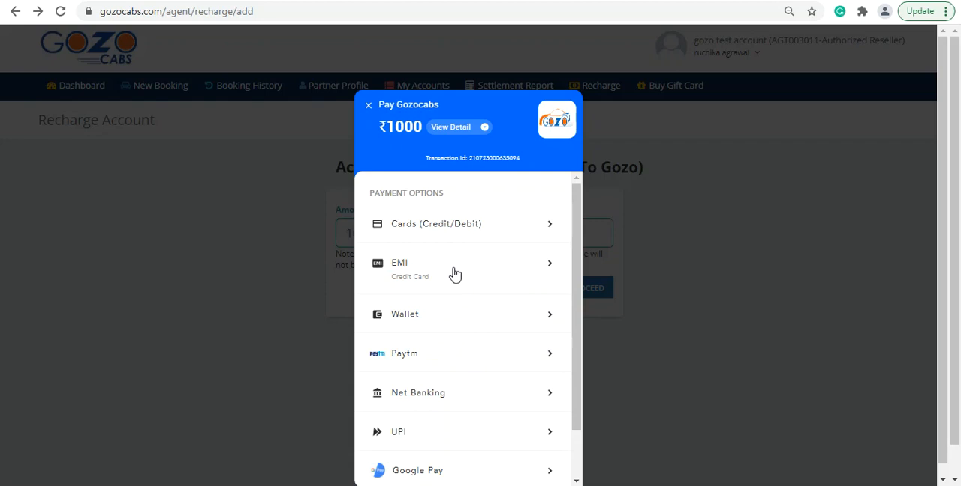
Open the Wallet payment option, examine the full list of supported wallets and return to the payment options.
left_click(437, 318)
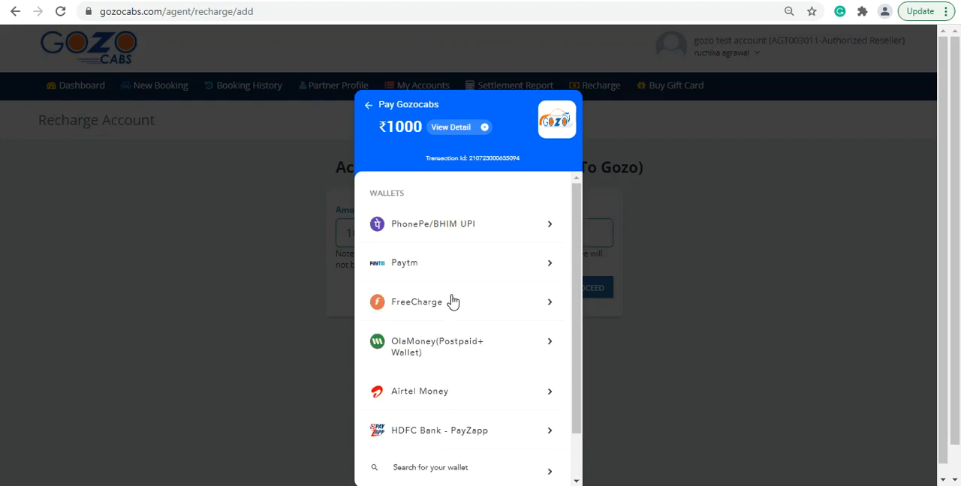
scroll(450, 300, "down", 2)
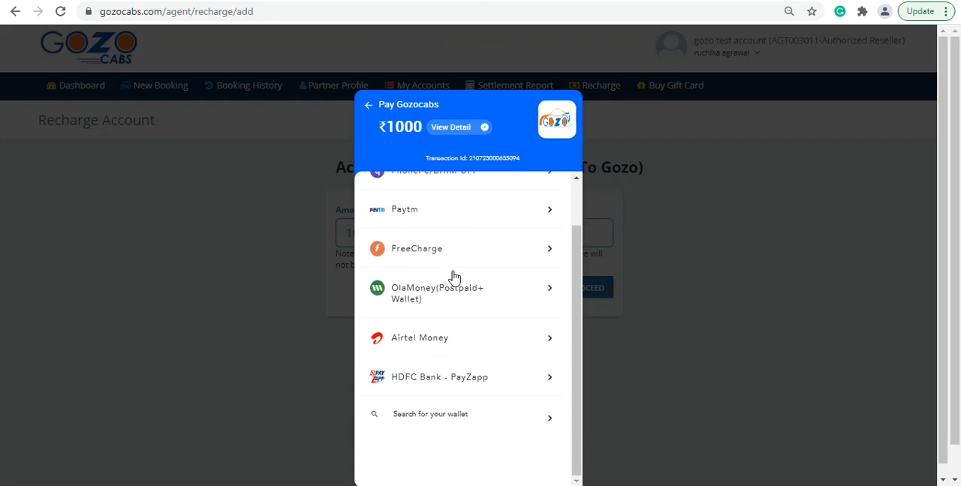
left_click(439, 407)
scroll(489, 358, "down", 2)
scroll(489, 357, "up", 2)
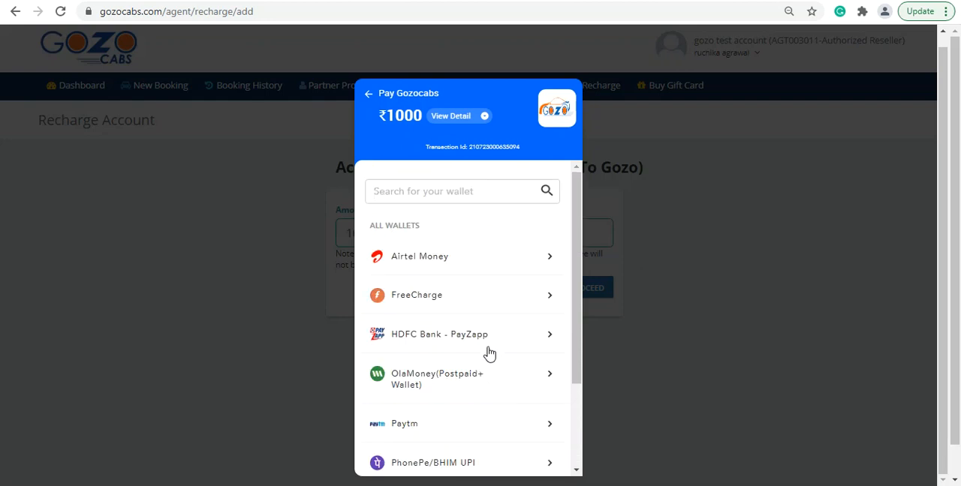
left_click(369, 97)
Open the Net Banking payment option and examine the full list of supported banks.
scroll(489, 308, "down", 2)
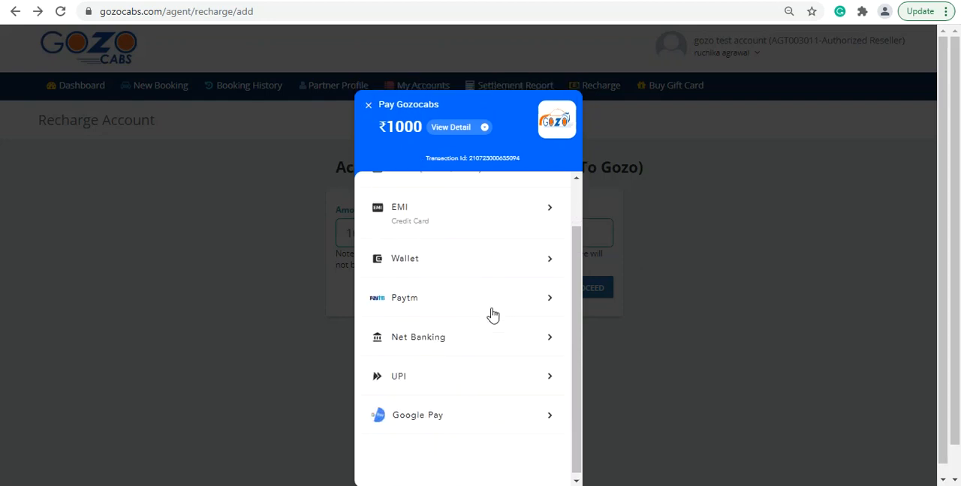
left_click(434, 339)
scroll(472, 337, "down", 1)
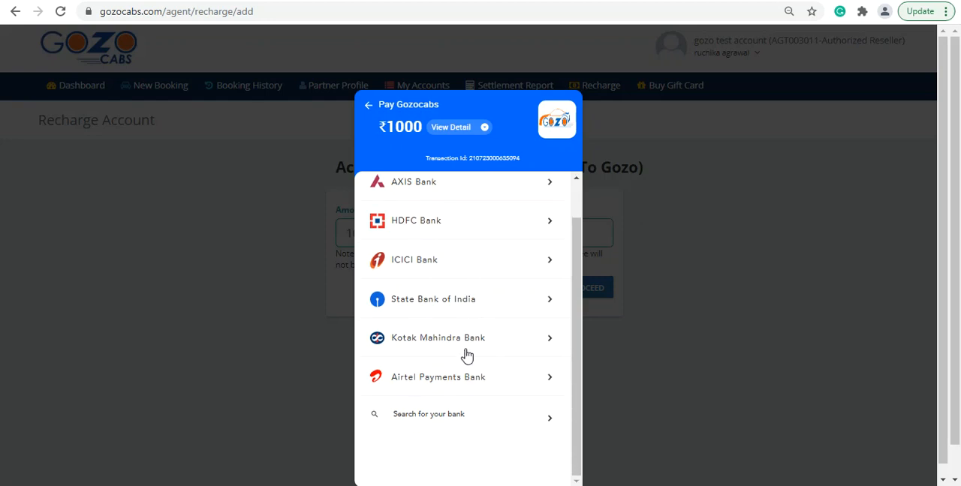
left_click(455, 419)
scroll(496, 337, "down", 1)
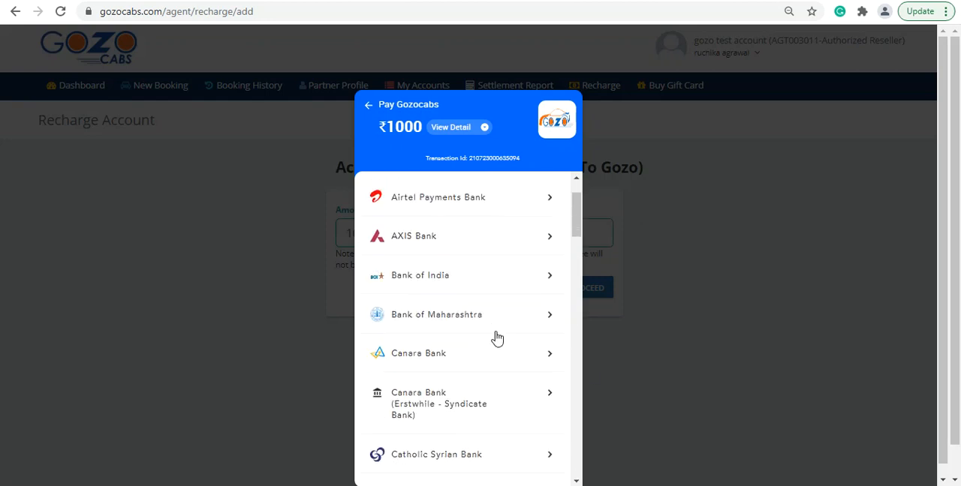
scroll(496, 338, "down", 8)
scroll(497, 338, "down", 6)
scroll(496, 342, "up", 11)
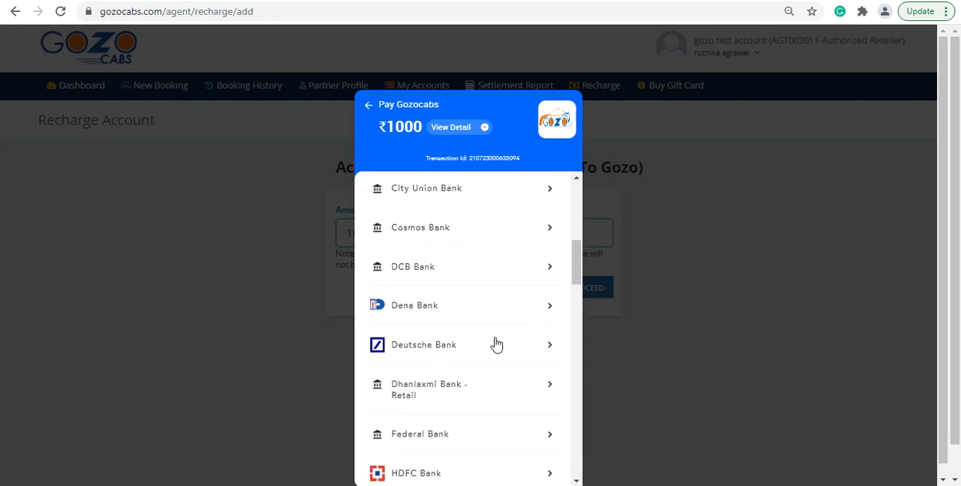
scroll(497, 343, "up", 6)
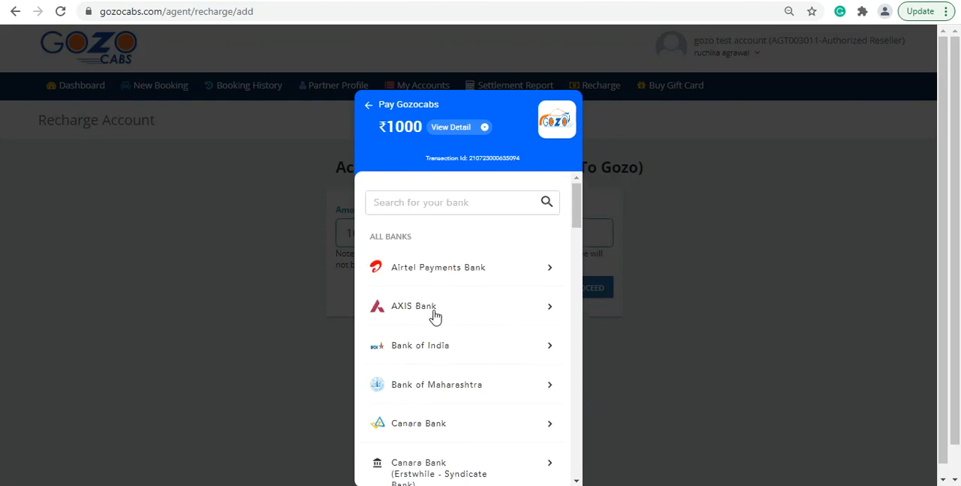
Select AXIS Bank for net banking and proceed to the bank's payment login page.
left_click(435, 311)
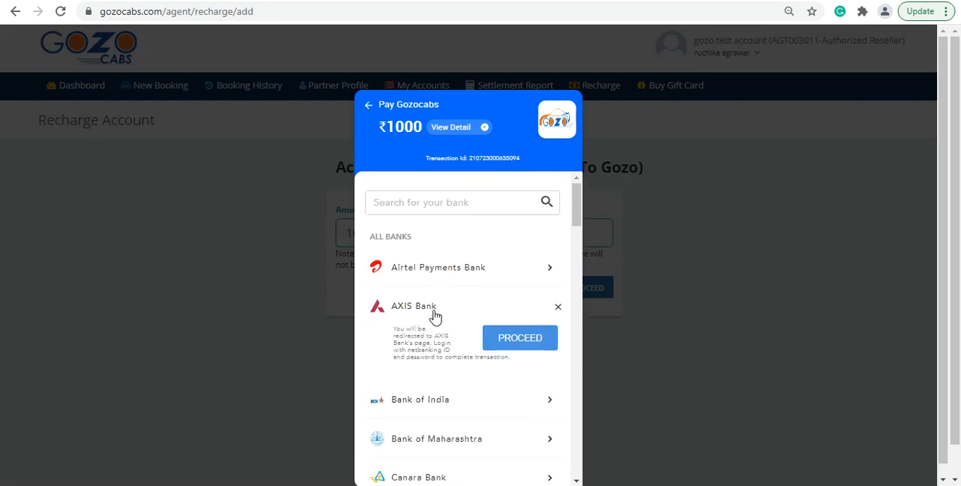
left_click(519, 338)
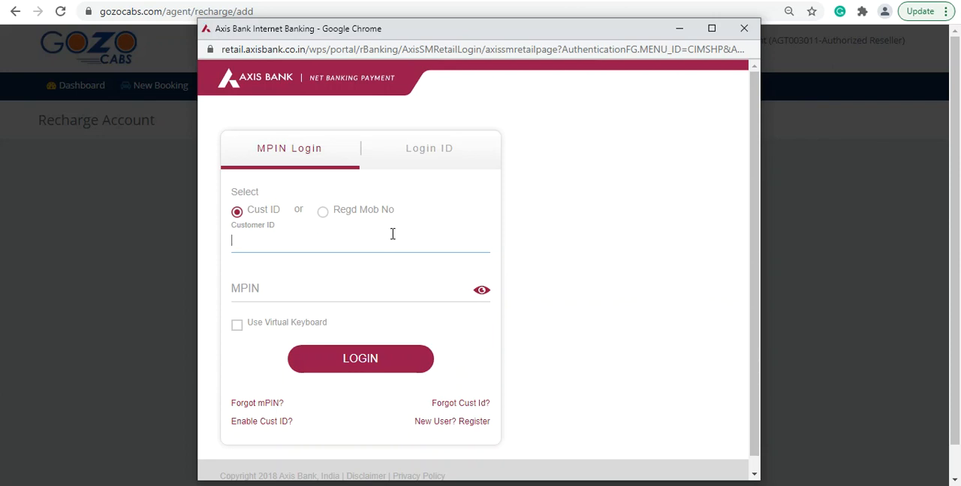
Close the Axis Bank login window without signing in, and cancel the 1000 rupee recharge transaction.
left_click(744, 29)
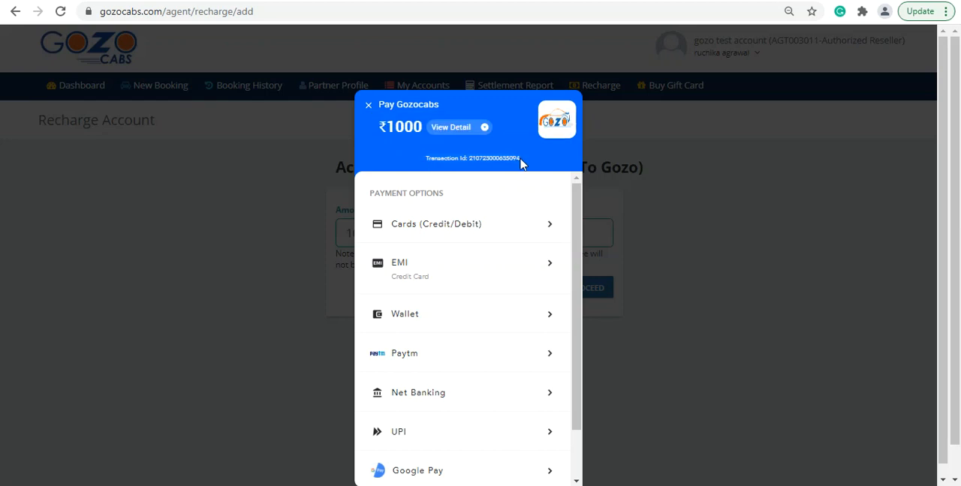
left_click(367, 105)
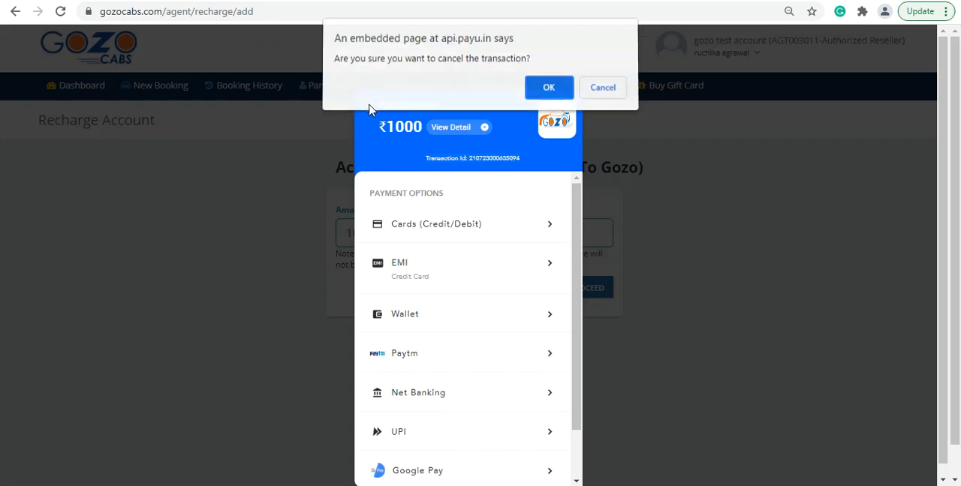
left_click(553, 95)
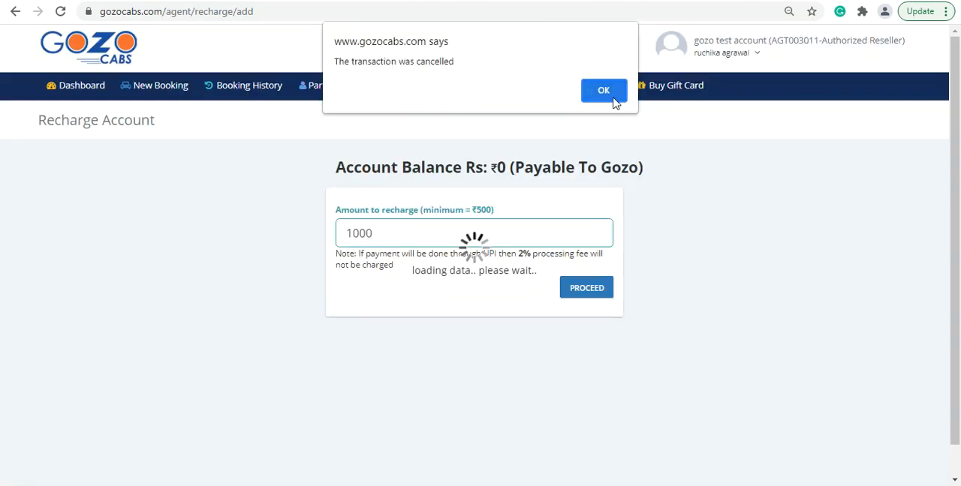